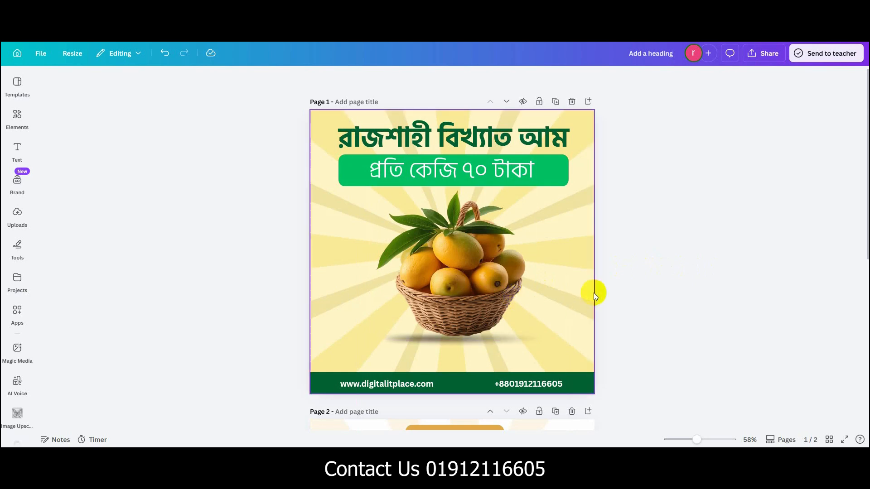
# Step: Examine the finished mango posters alongside the image prompt and the Bangla headline and price text in the Notepad file
pyautogui.scroll(-6, 592, 288)
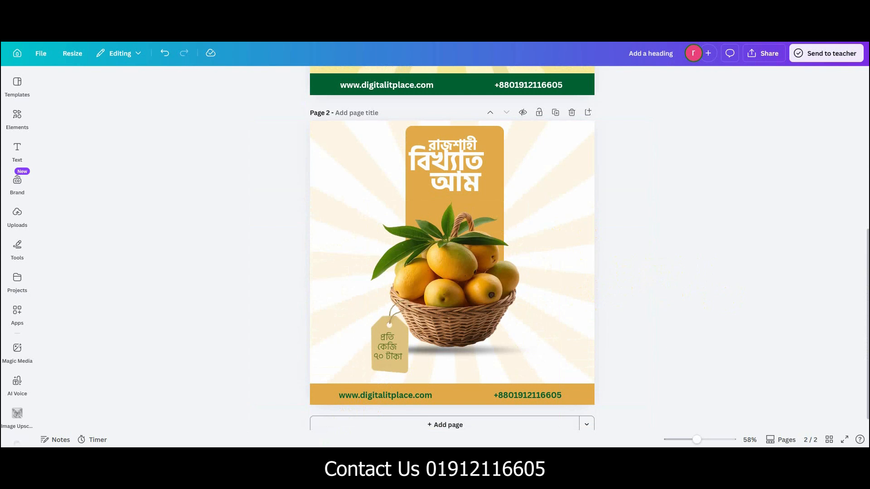
pyautogui.click(277, 455)
pyautogui.moveTo(407, 180); pyautogui.dragTo(374, 159)
pyautogui.moveTo(243, 179); pyautogui.dragTo(568, 186)
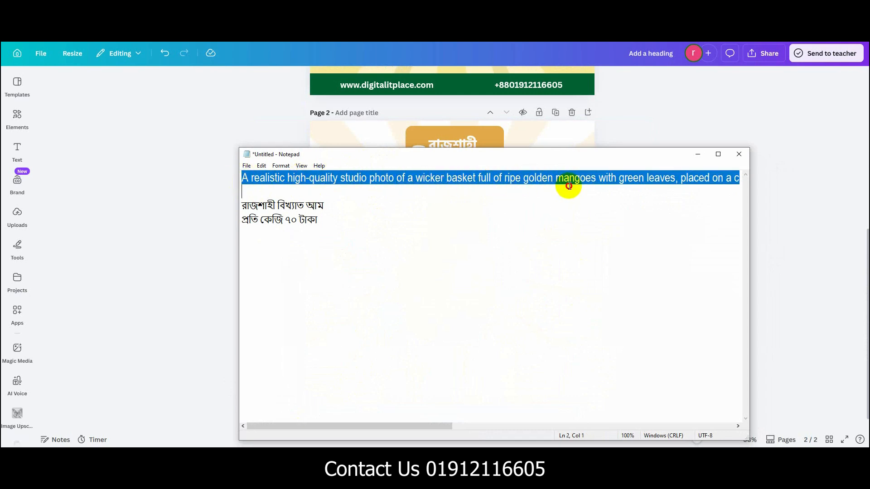
pyautogui.click(151, 206)
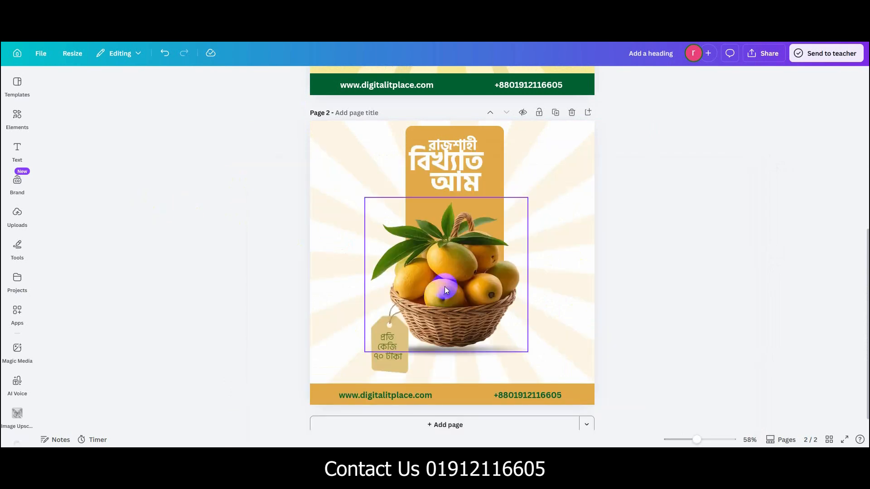
pyautogui.scroll(5, 445, 294)
pyautogui.scroll(-3, 458, 252)
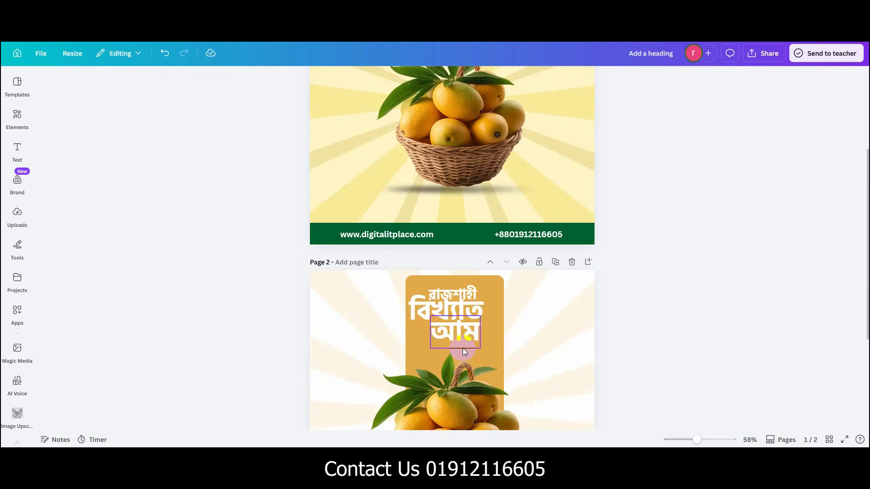
pyautogui.scroll(-2, 455, 349)
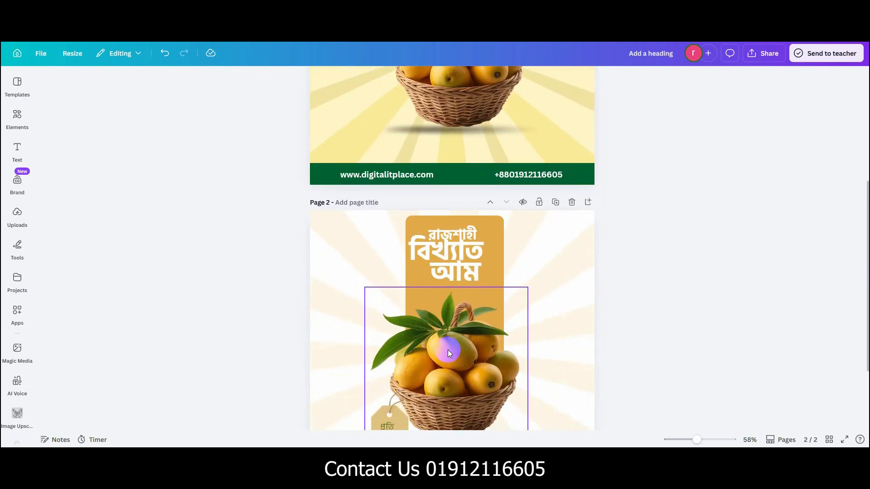
pyautogui.hotkey('alt', 'Tab')
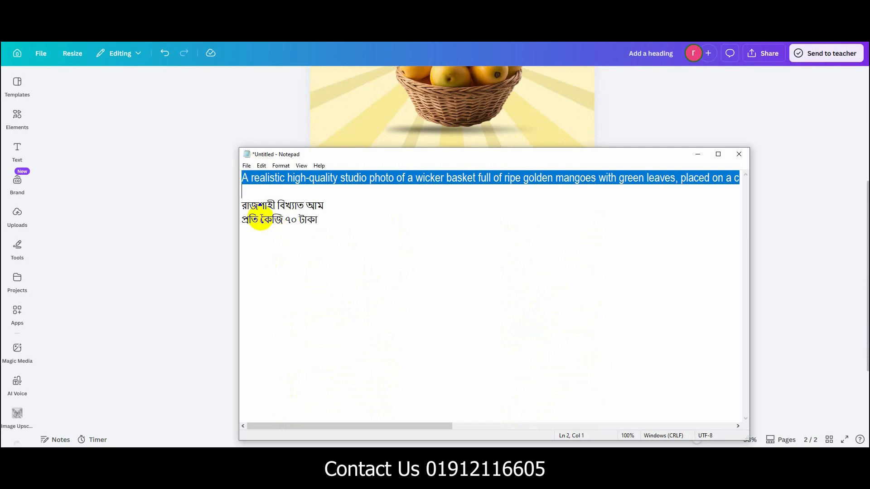
pyautogui.moveTo(239, 205); pyautogui.dragTo(328, 216)
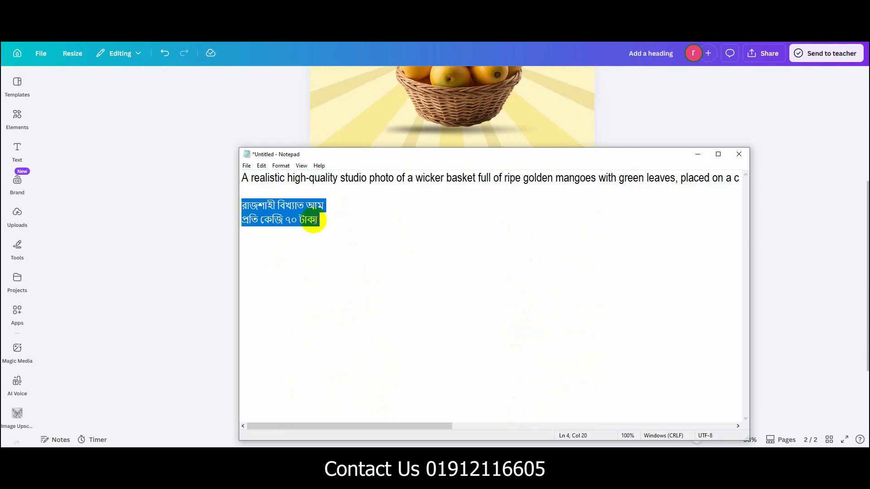
pyautogui.click(200, 224)
# Step: Compare the layouts of the two sample mango posters on pages 1 and 2, including their footers
pyautogui.scroll(3, 445, 281)
pyautogui.scroll(2, 447, 284)
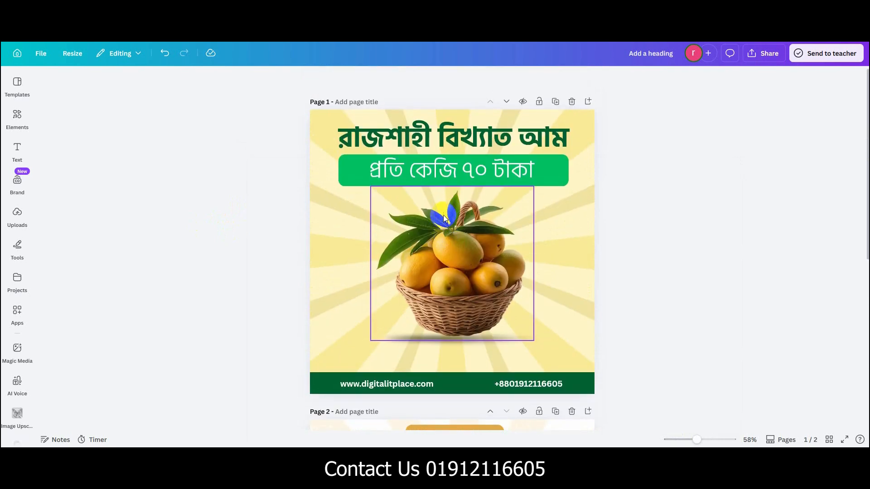
pyautogui.scroll(-4, 453, 227)
pyautogui.scroll(-3, 463, 361)
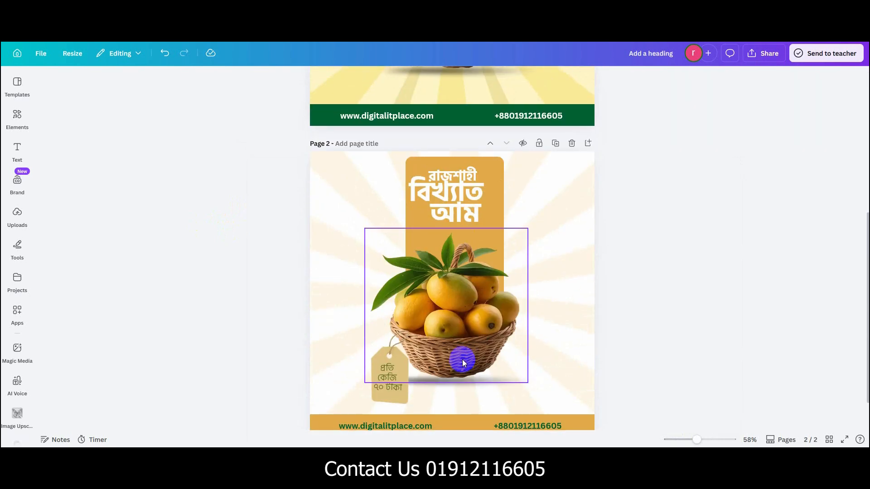
pyautogui.scroll(3, 462, 358)
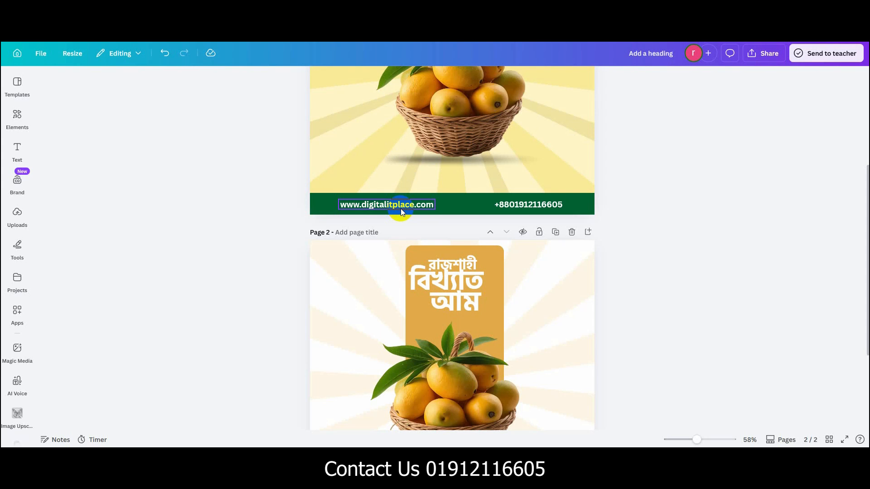
pyautogui.scroll(3, 379, 278)
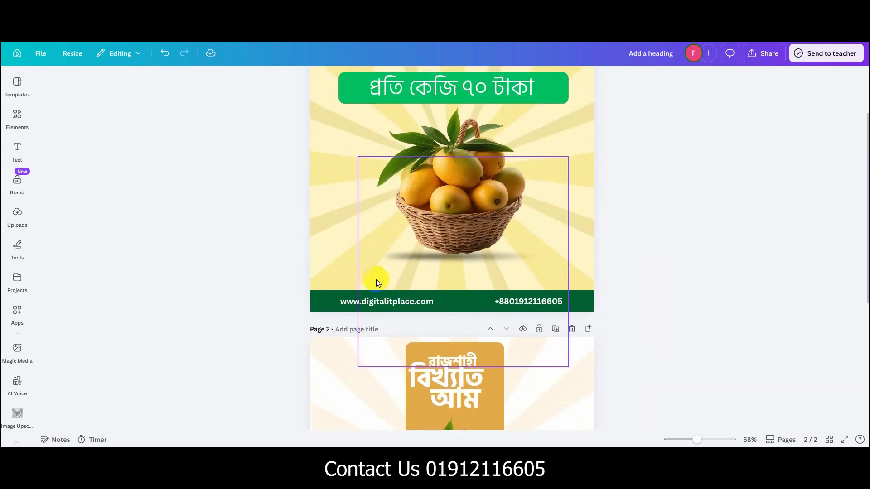
pyautogui.scroll(2, 322, 175)
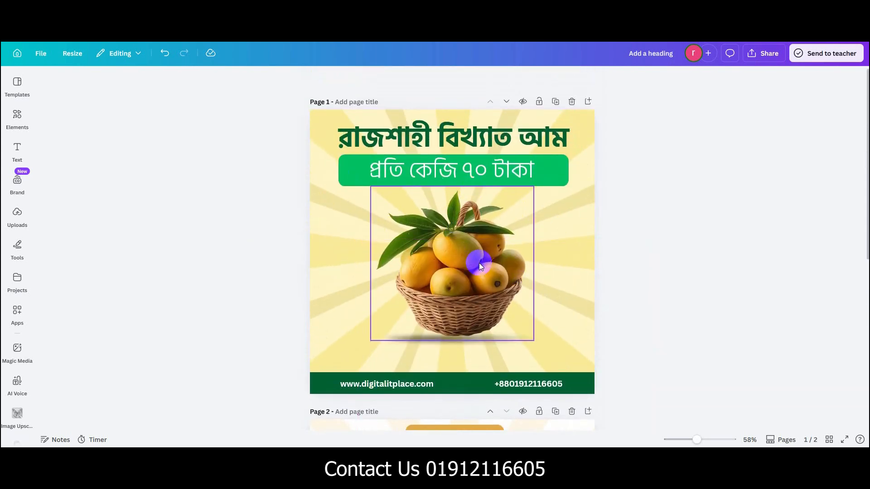
pyautogui.scroll(-7, 480, 263)
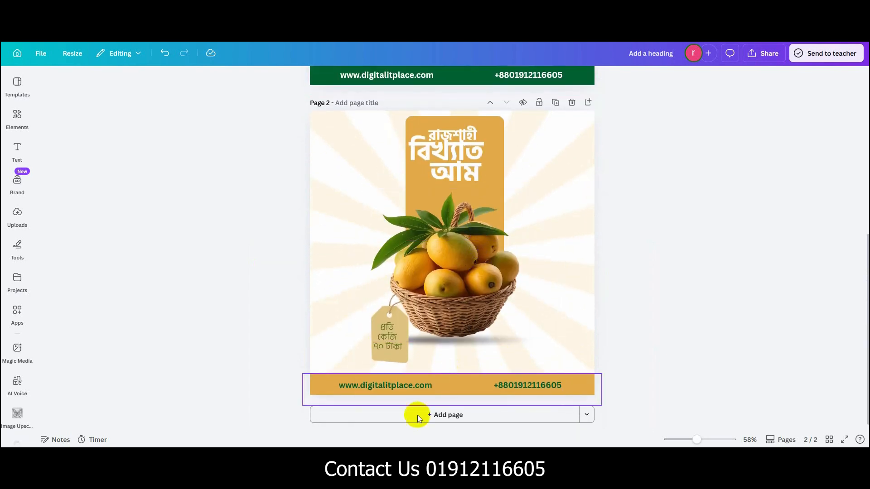
# Step: Add a blank third page and generate a fresh set of mango basket images from the existing Magic Media prompt
pyautogui.click(459, 415)
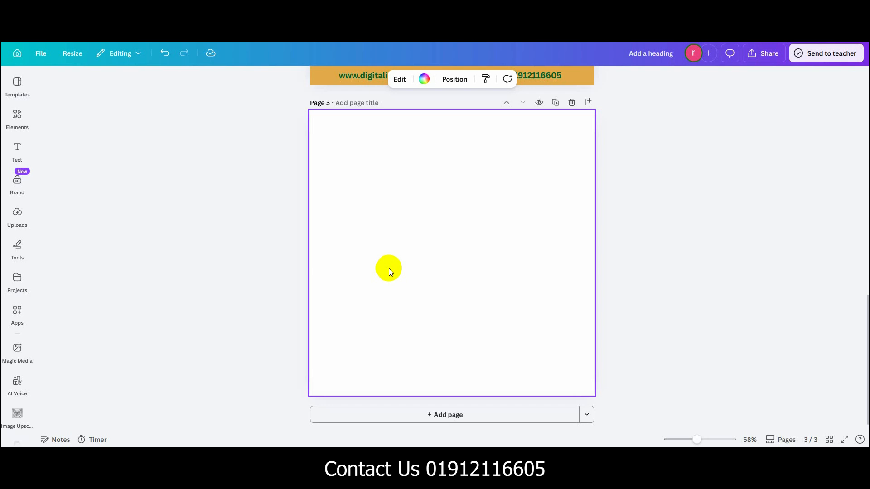
pyautogui.click(21, 350)
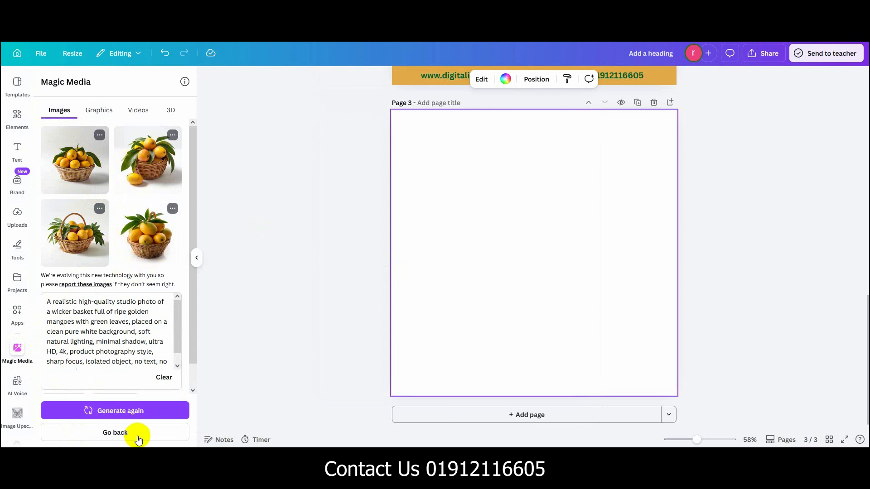
pyautogui.click(122, 410)
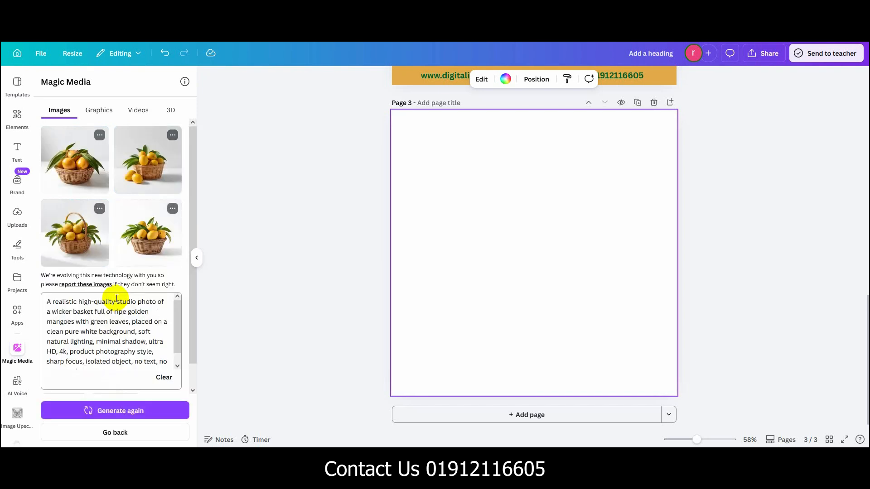
pyautogui.scroll(10, 559, 281)
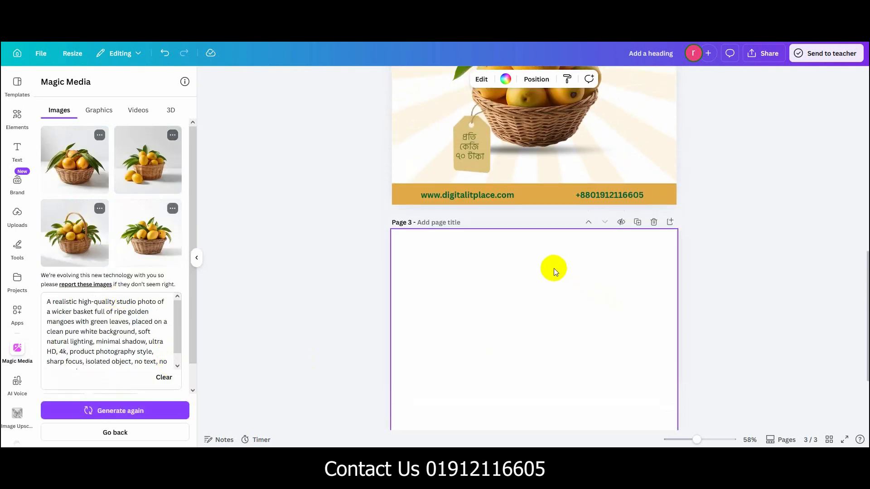
pyautogui.scroll(-10, 559, 300)
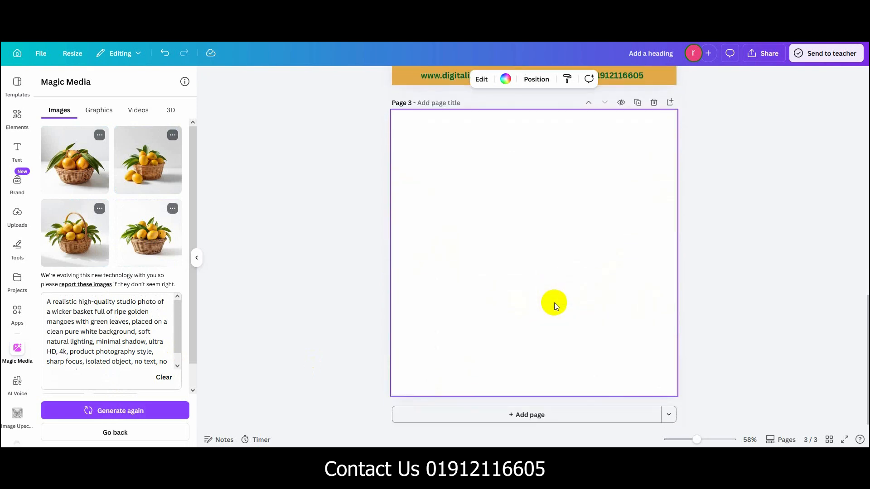
# Step: Place the generated mango basket image without a handle on page 3 and remove its background
pyautogui.click(73, 242)
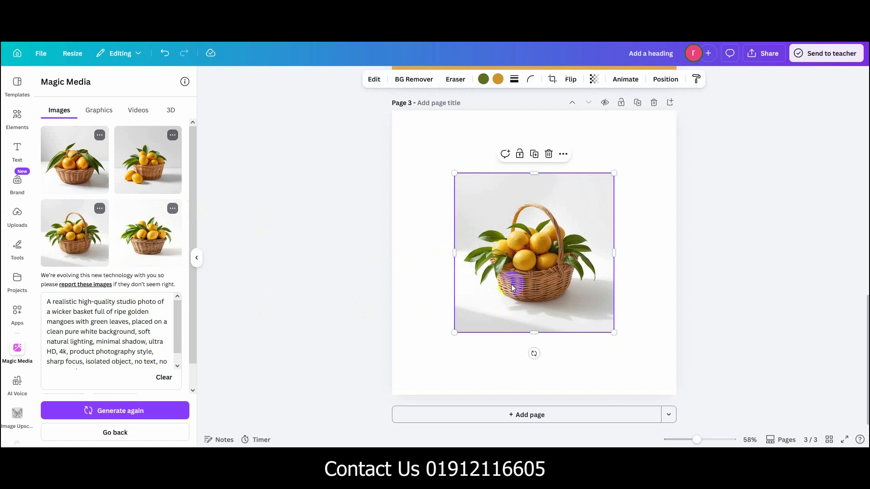
pyautogui.press('Delete')
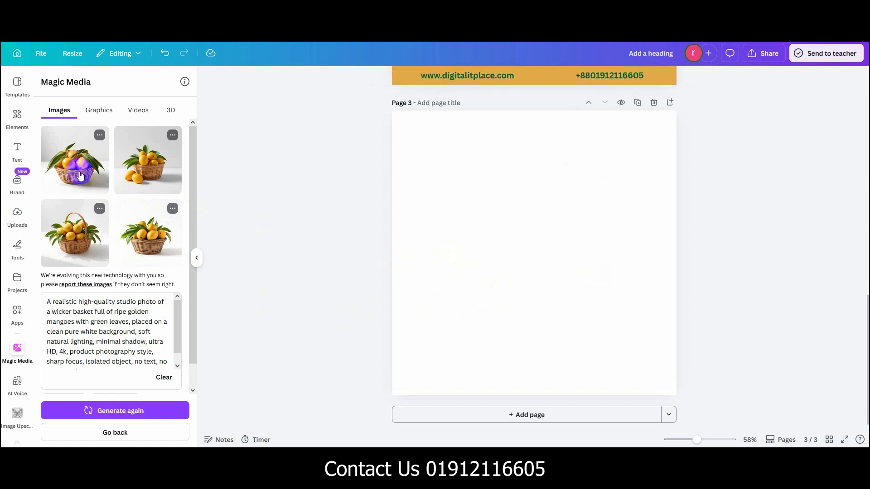
pyautogui.click(80, 175)
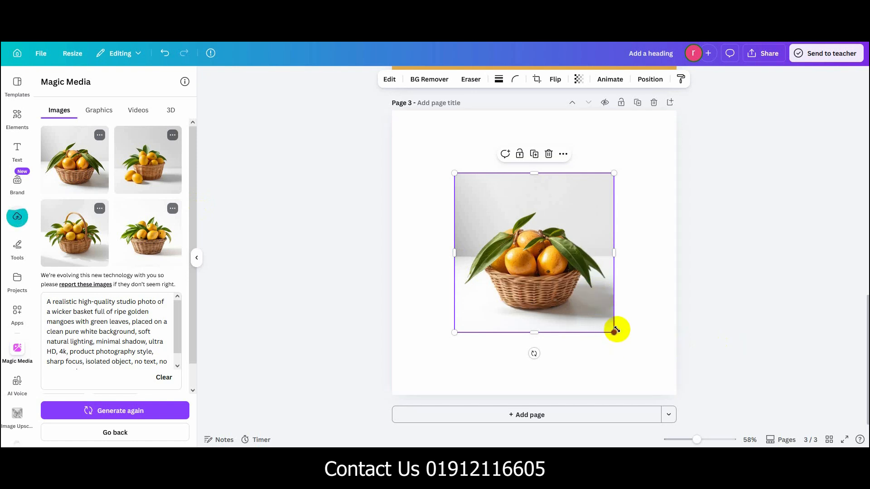
pyautogui.click(426, 79)
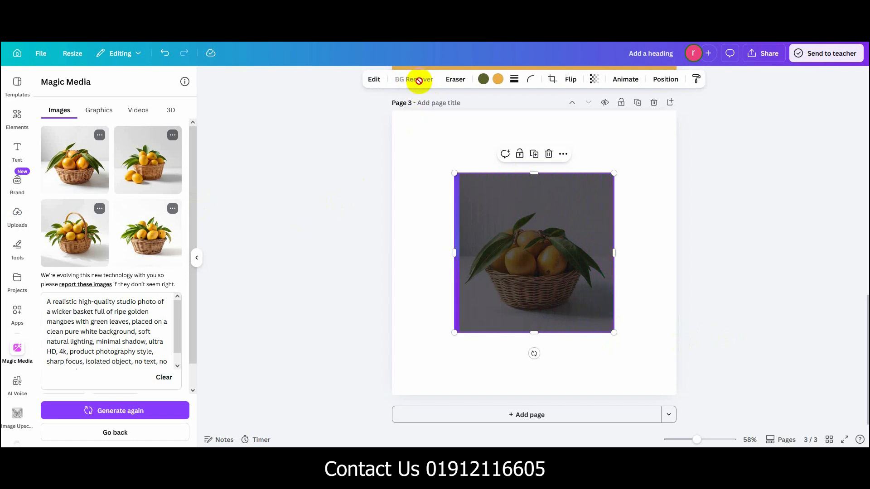
# Step: Crop the empty margins on all four sides of the basket image and center it horizontally on page 3
pyautogui.moveTo(534, 174); pyautogui.dragTo(533, 209)
pyautogui.moveTo(536, 332); pyautogui.dragTo(538, 313)
pyautogui.moveTo(613, 260); pyautogui.dragTo(608, 264)
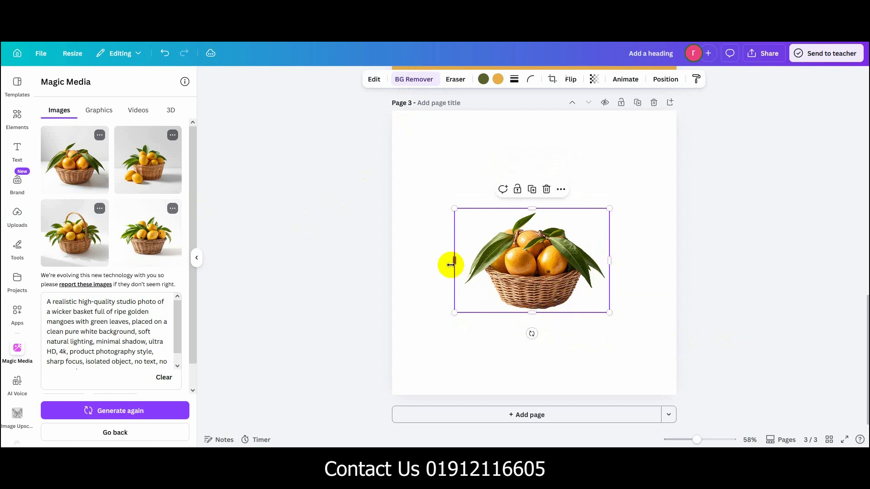
pyautogui.moveTo(456, 261); pyautogui.dragTo(462, 262)
pyautogui.click(397, 290)
pyautogui.moveTo(522, 274); pyautogui.dragTo(535, 295)
# Step: Enlarge the basket image to about four-fifths of the page width and center it on page 3
pyautogui.scroll(3, 570, 310)
pyautogui.scroll(2, 569, 310)
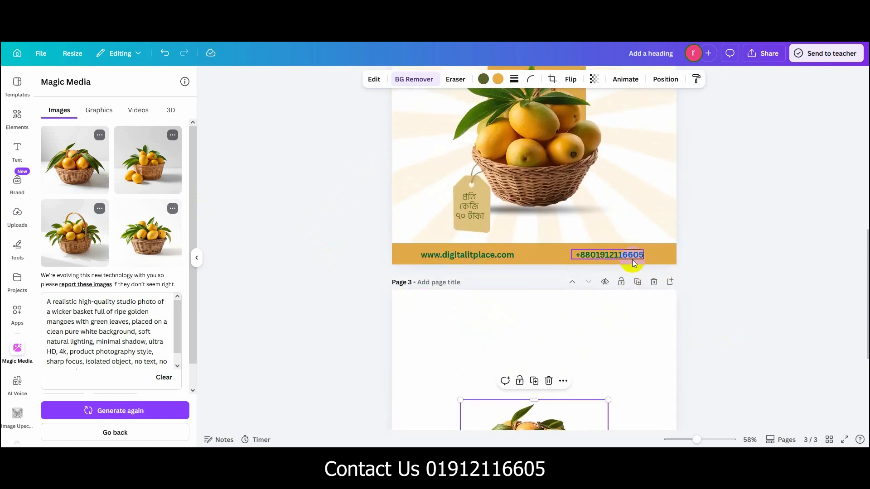
pyautogui.scroll(-4, 638, 303)
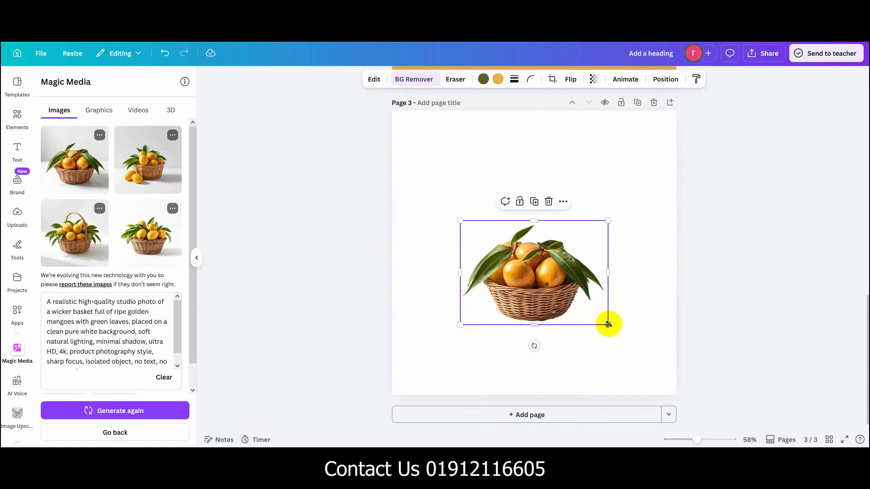
pyautogui.moveTo(608, 325); pyautogui.dragTo(649, 365)
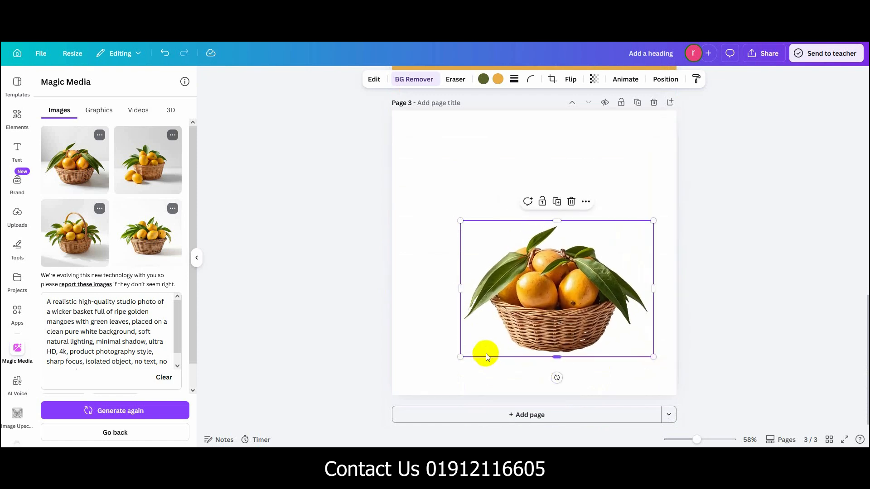
pyautogui.moveTo(460, 220); pyautogui.dragTo(427, 194)
pyautogui.moveTo(531, 288); pyautogui.dragTo(530, 286)
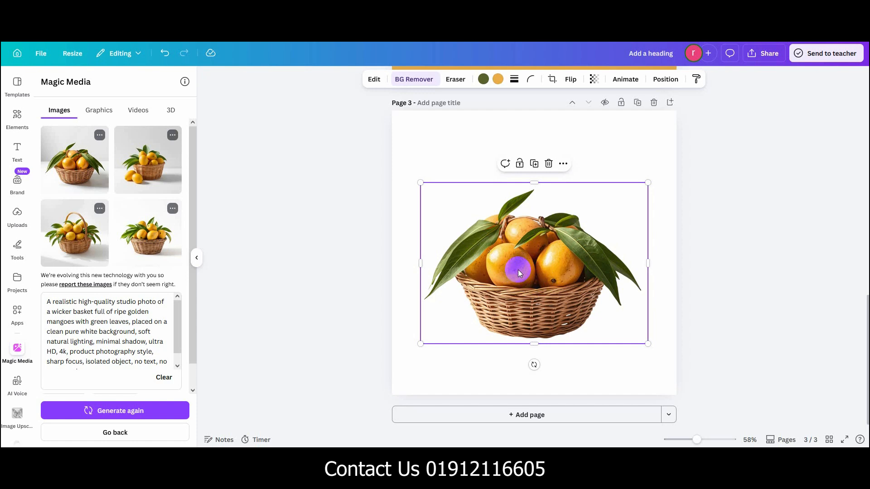
pyautogui.click(311, 222)
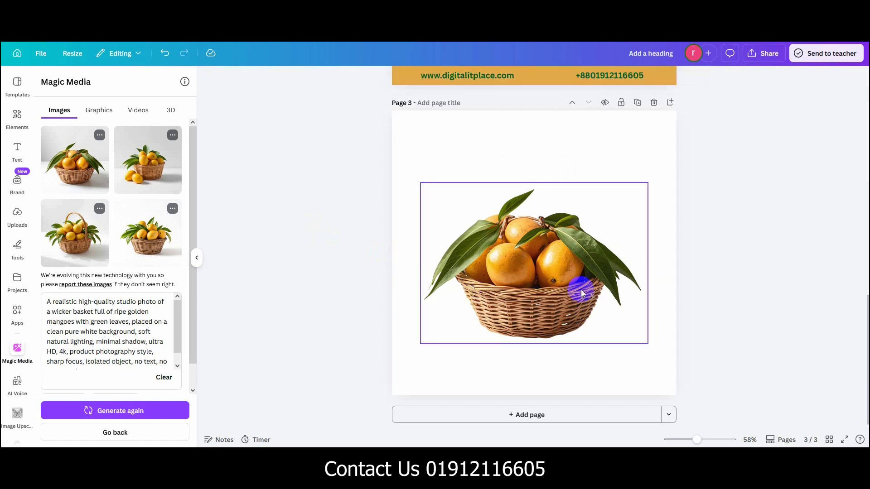
# Step: Search the elements library for "backgound"
pyautogui.click(17, 116)
pyautogui.click(174, 86)
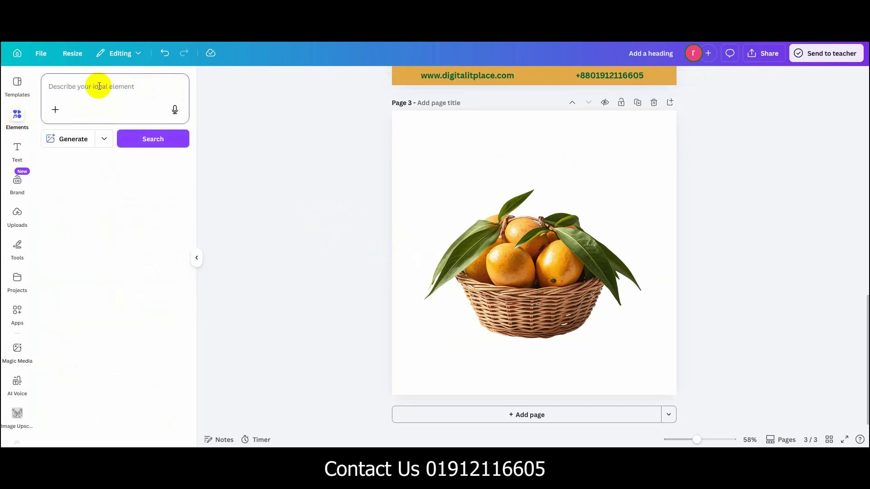
pyautogui.click(95, 87)
pyautogui.write('backgound')
pyautogui.press('Return')
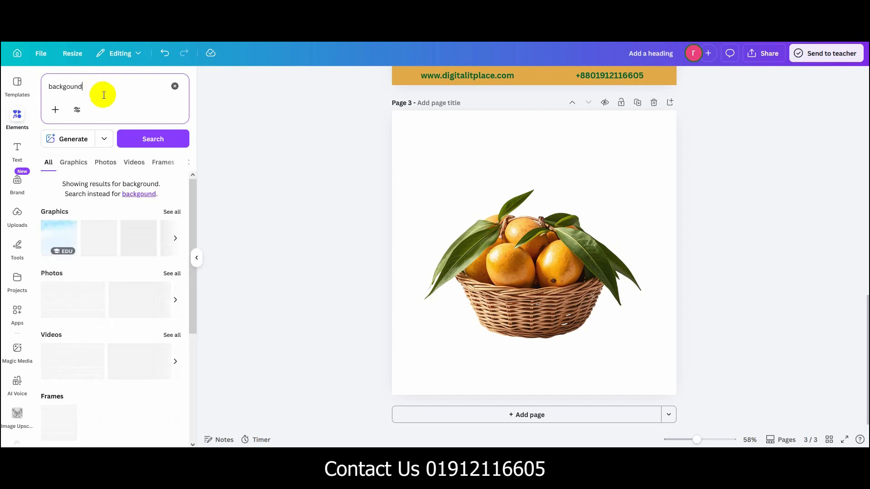
# Step: Add the yellow sunburst graphic from the background search results to page 3 and enlarge it to fill the whole page
pyautogui.scroll(-5, 118, 317)
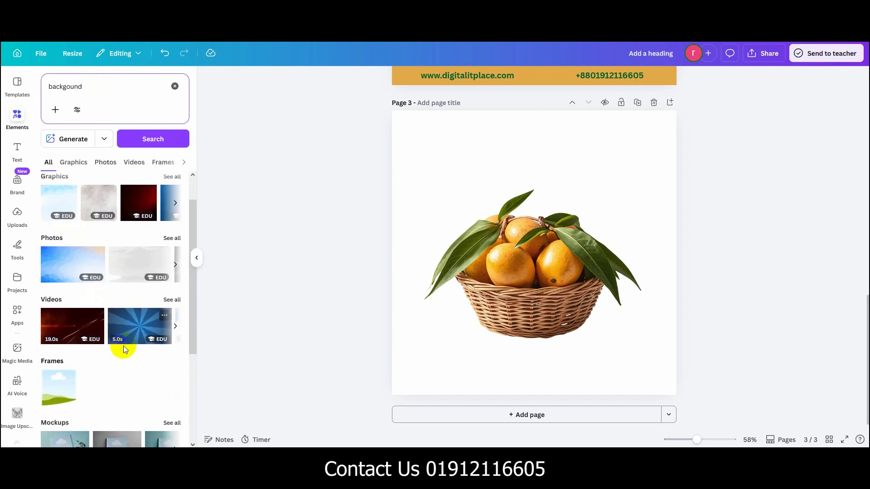
pyautogui.scroll(5, 131, 327)
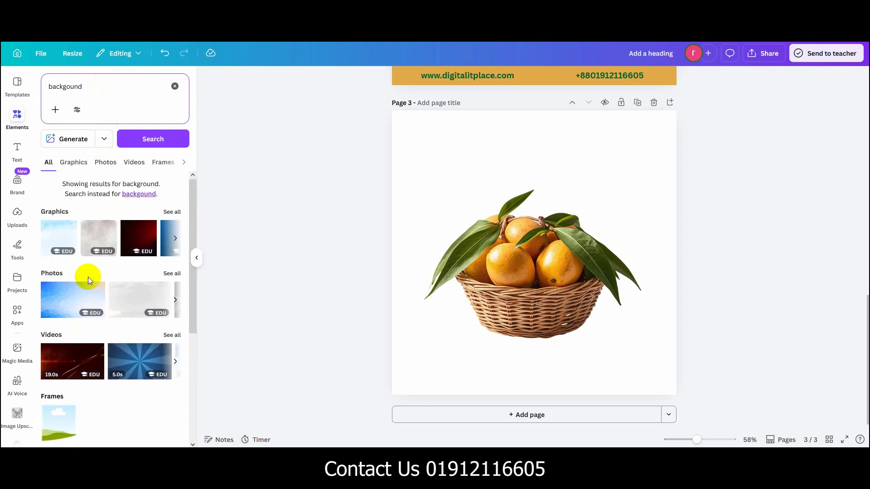
pyautogui.click(80, 168)
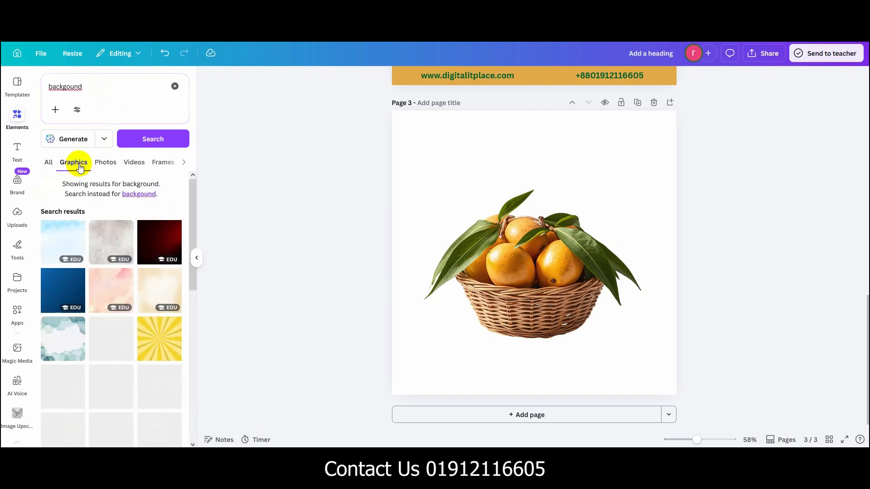
pyautogui.scroll(-2, 126, 357)
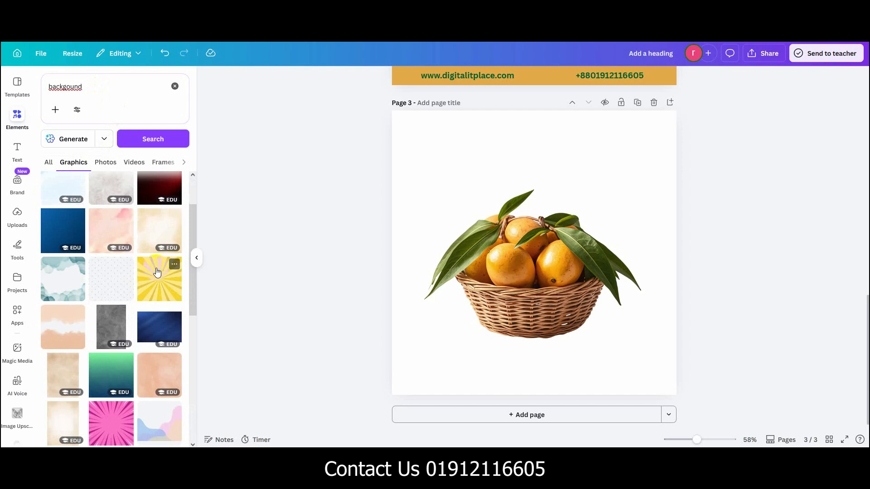
pyautogui.scroll(-3, 140, 312)
pyautogui.scroll(3, 137, 312)
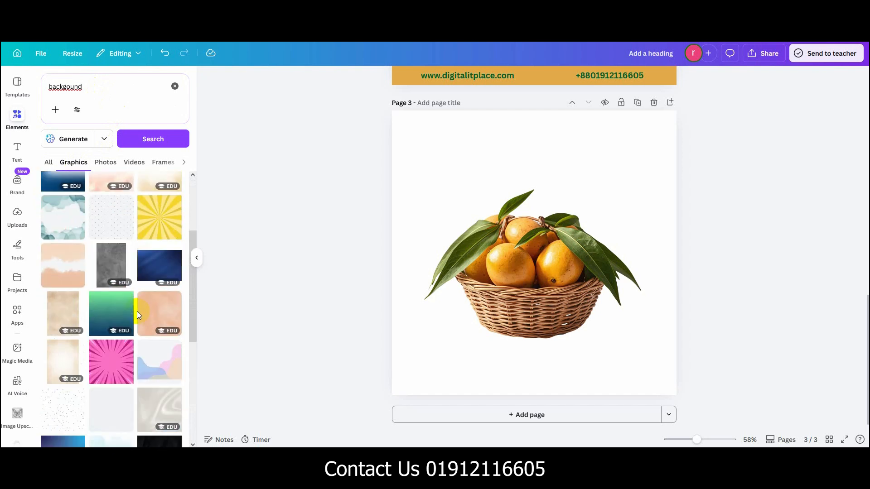
pyautogui.click(155, 282)
pyautogui.moveTo(534, 331); pyautogui.dragTo(504, 302)
pyautogui.moveTo(620, 338); pyautogui.dragTo(677, 394)
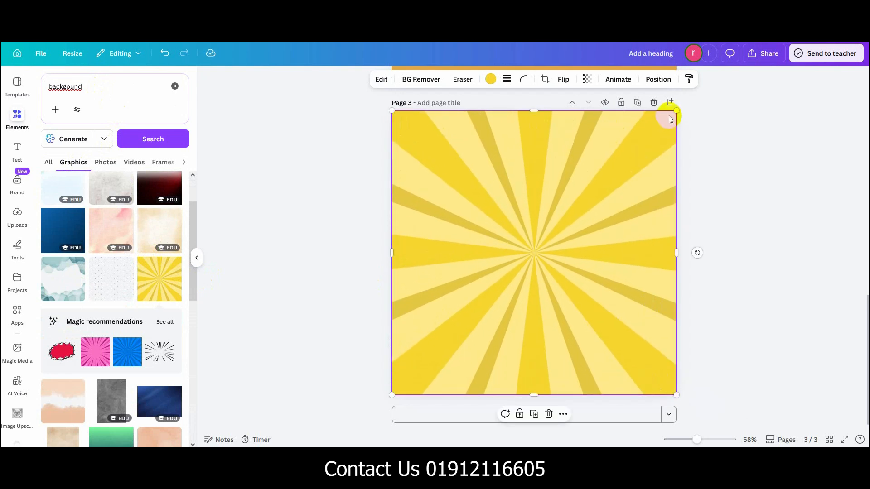
# Step: Send the sunburst graphic behind the mango basket and set its transparency to 34
pyautogui.click(660, 80)
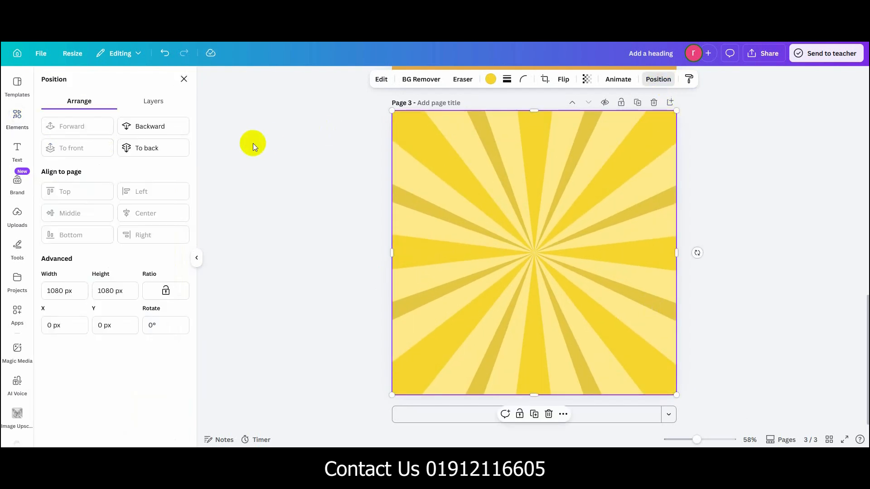
pyautogui.click(159, 129)
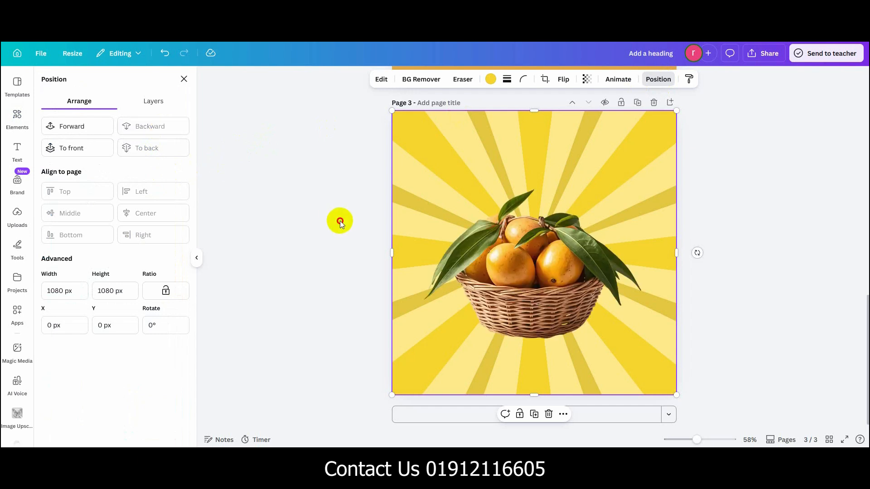
pyautogui.click(579, 79)
pyautogui.moveTo(564, 116); pyautogui.dragTo(556, 119)
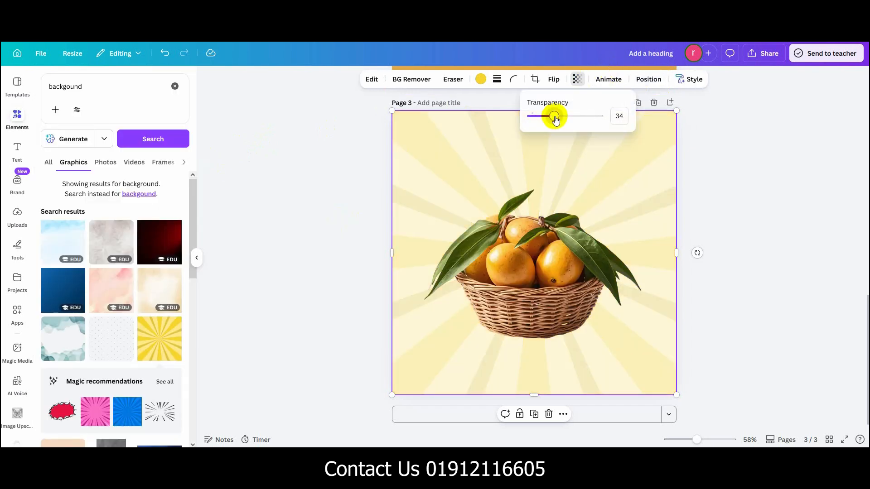
pyautogui.click(331, 162)
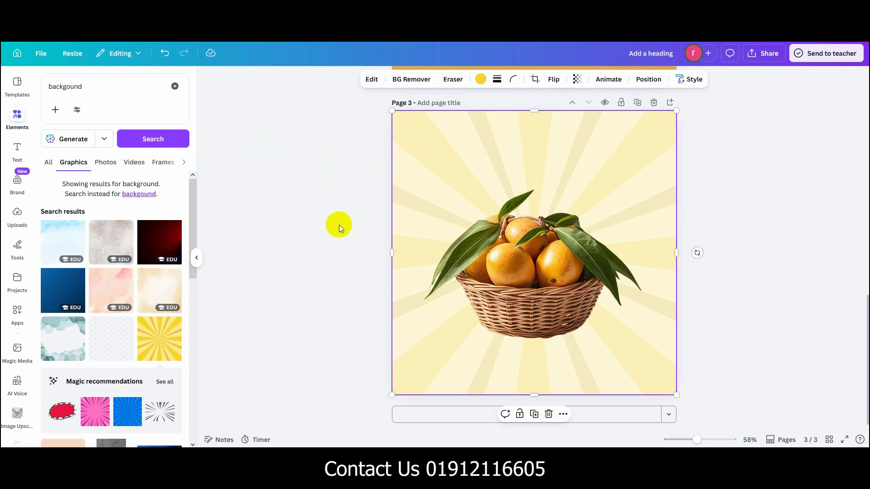
# Step: Move the basket image slightly down the page and search the elements library for "shadow", showing all graphics
pyautogui.click(537, 270)
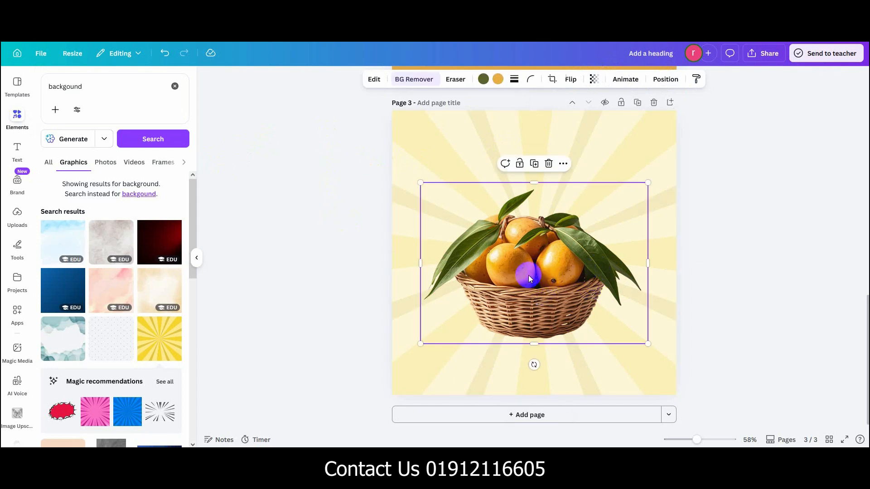
pyautogui.moveTo(534, 298); pyautogui.dragTo(534, 304)
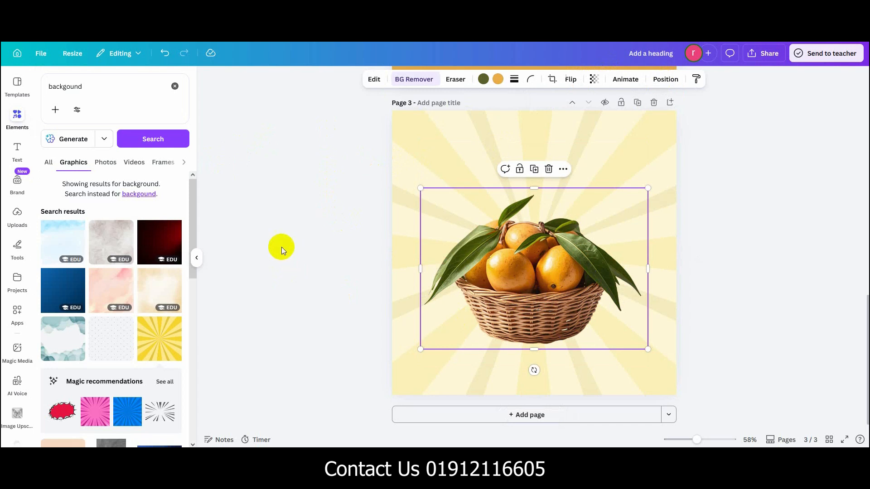
pyautogui.click(175, 88)
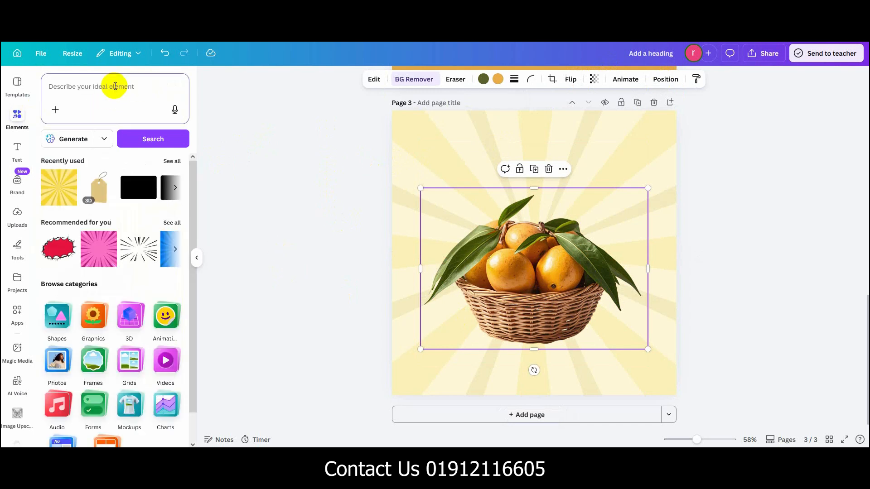
pyautogui.click(115, 86)
pyautogui.write('shadow')
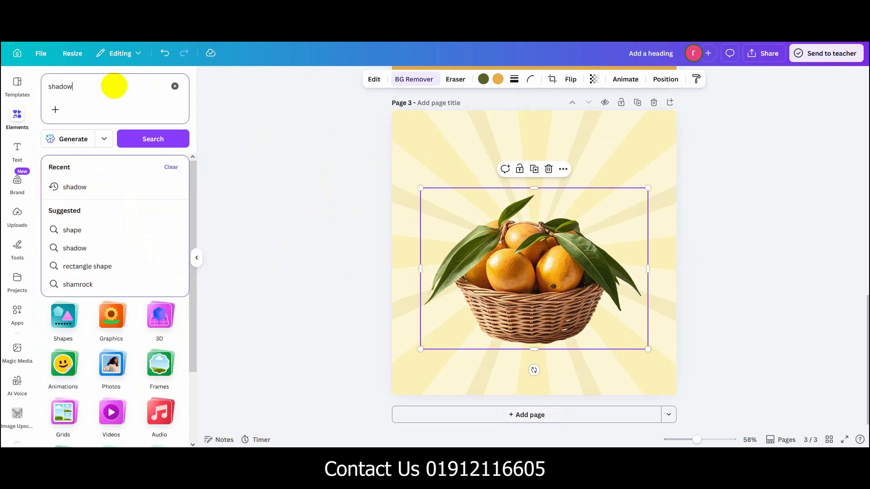
pyautogui.press('Return')
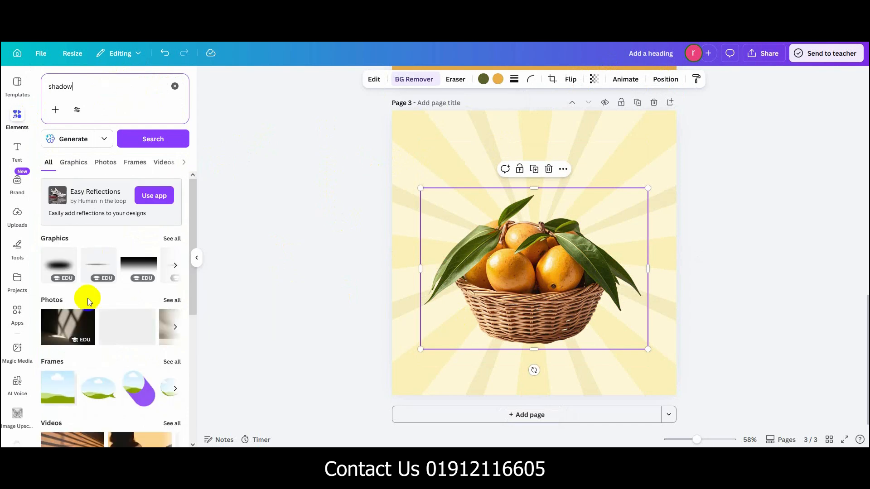
pyautogui.click(170, 237)
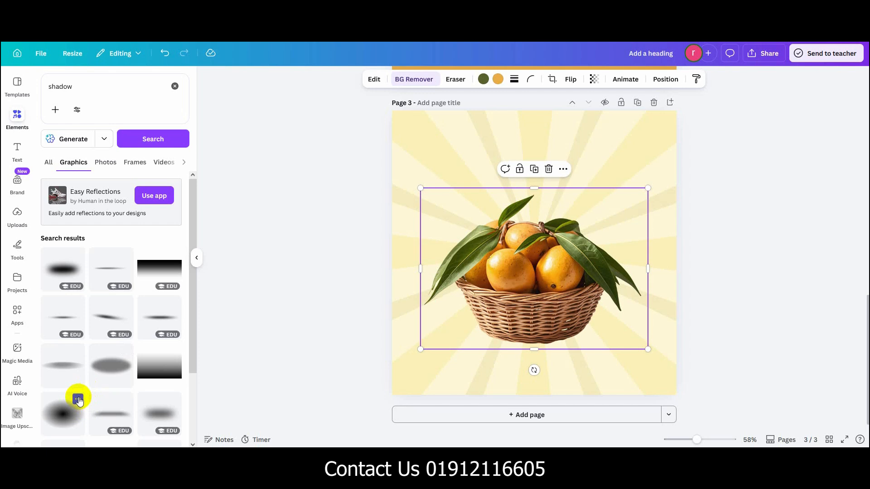
# Step: Add the thin soft horizontal shadow graphic to page 3 and place it directly beneath the basket
pyautogui.click(112, 418)
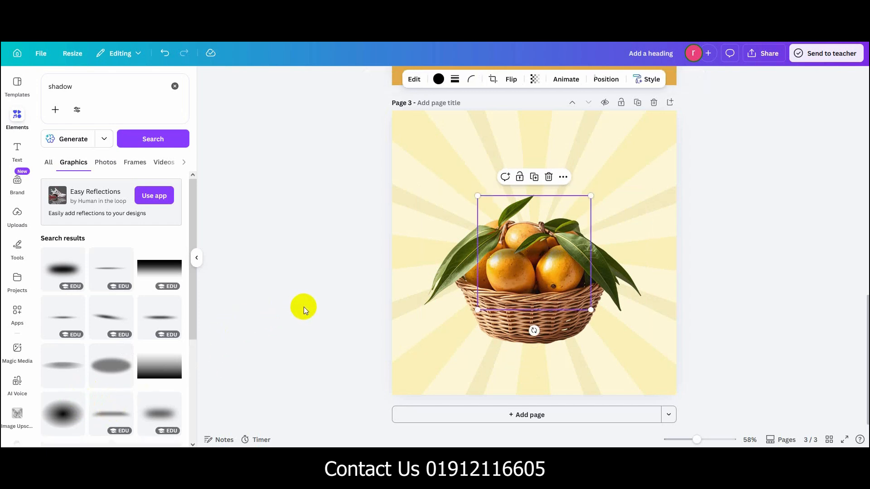
pyautogui.moveTo(516, 264); pyautogui.dragTo(516, 363)
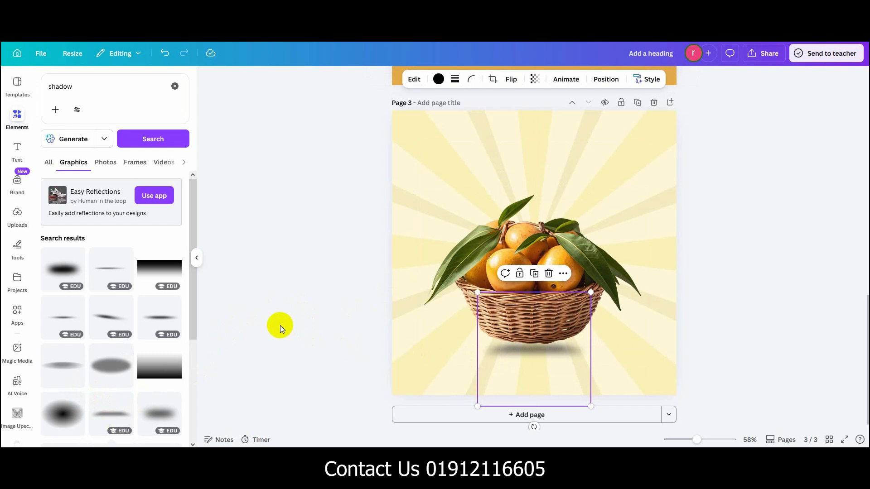
pyautogui.click(607, 80)
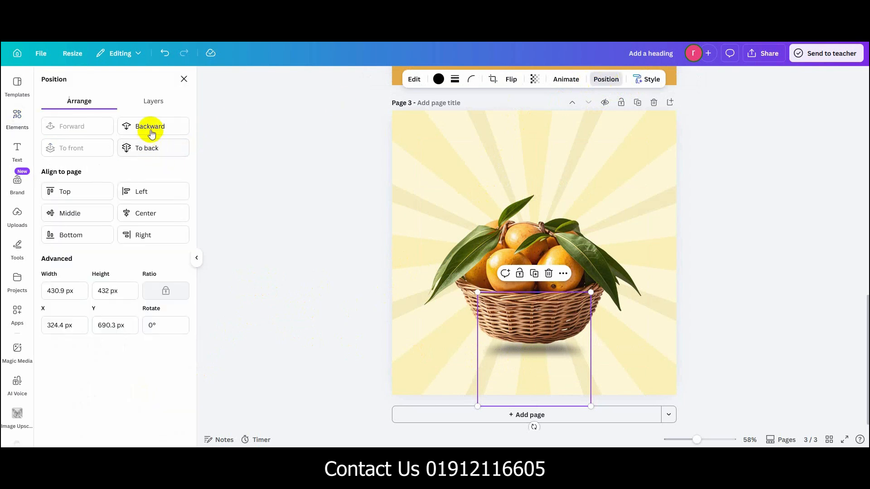
pyautogui.click(521, 331)
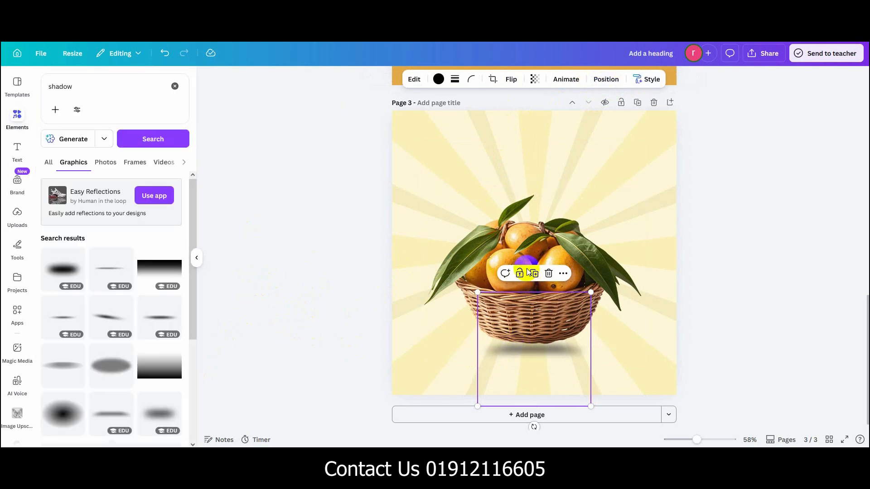
pyautogui.click(307, 251)
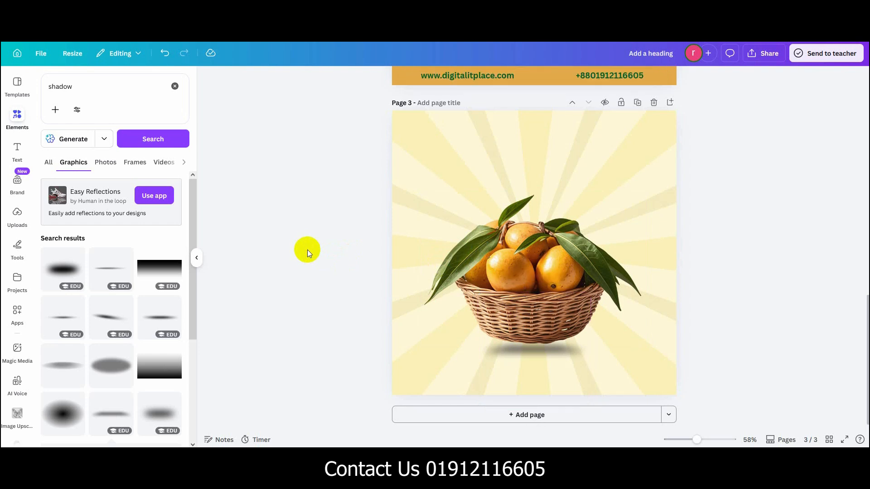
# Step: Search the elements library for "shape" across all element types
pyautogui.click(89, 86)
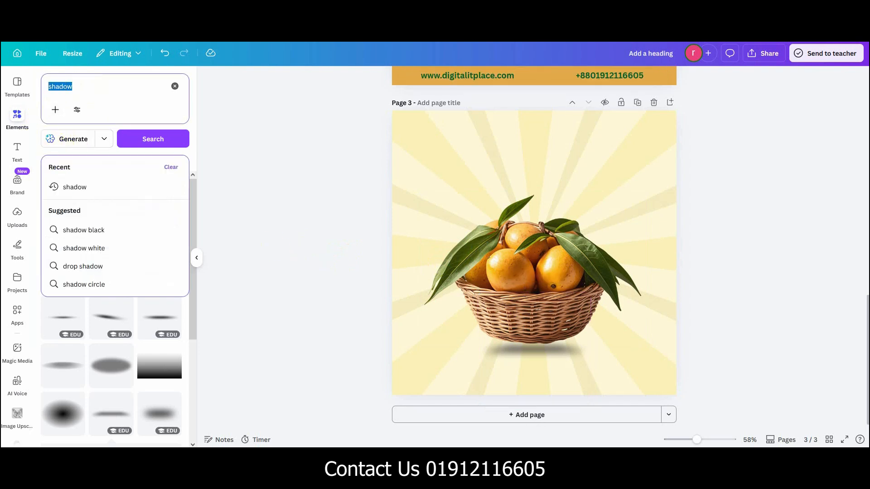
pyautogui.write('shape')
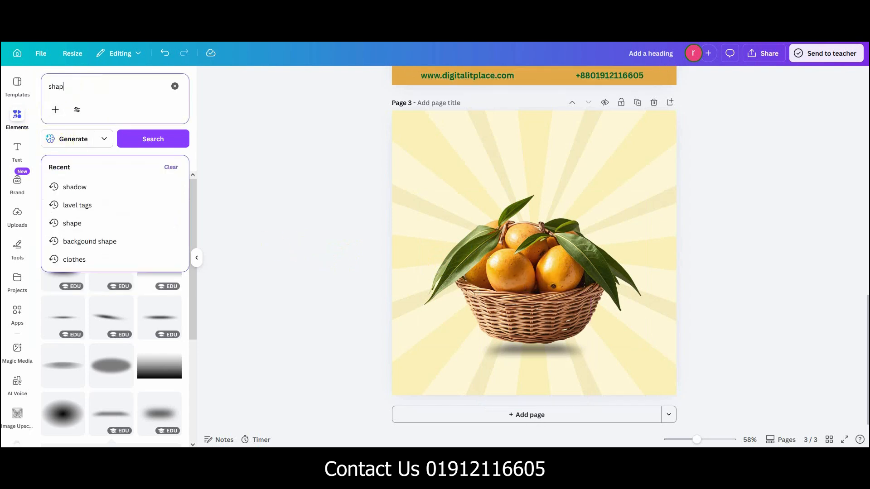
pyautogui.press('BackSpace')
pyautogui.press('BackSpace')
pyautogui.write('shape')
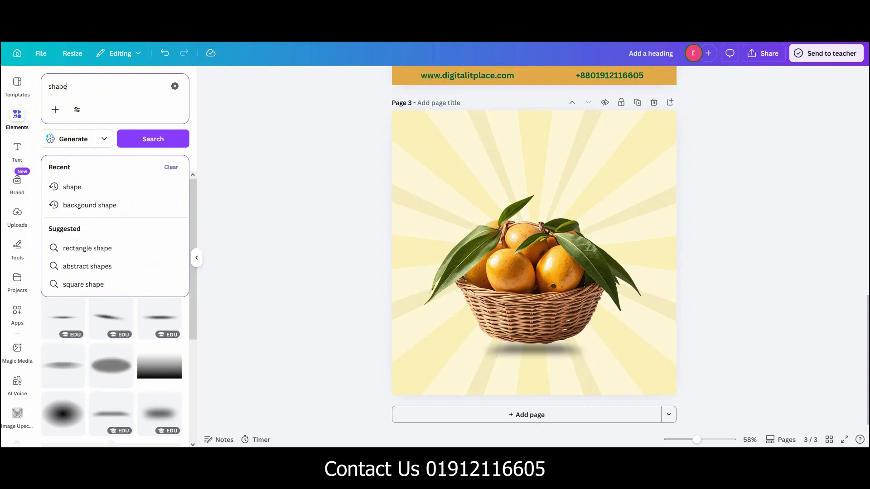
pyautogui.press('Return')
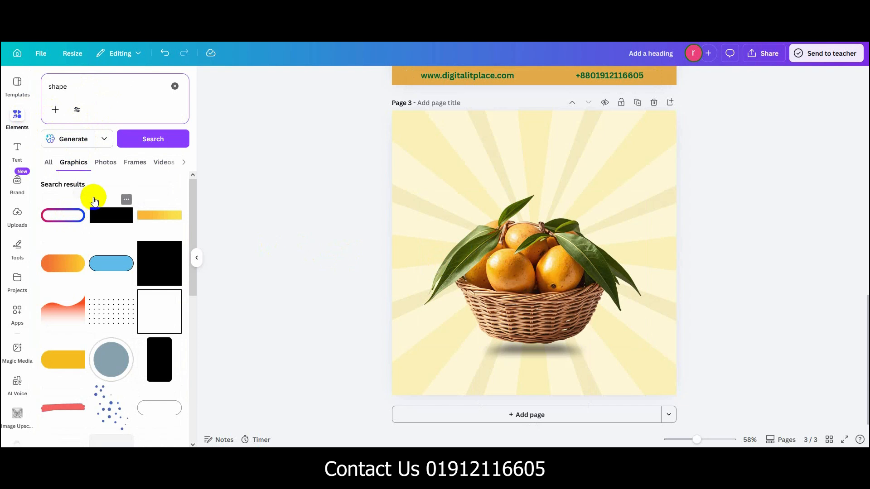
pyautogui.click(175, 86)
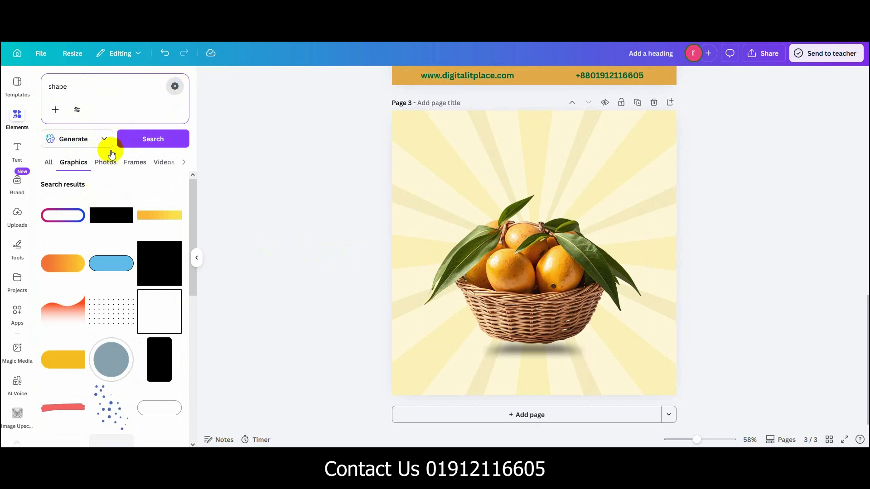
pyautogui.click(92, 85)
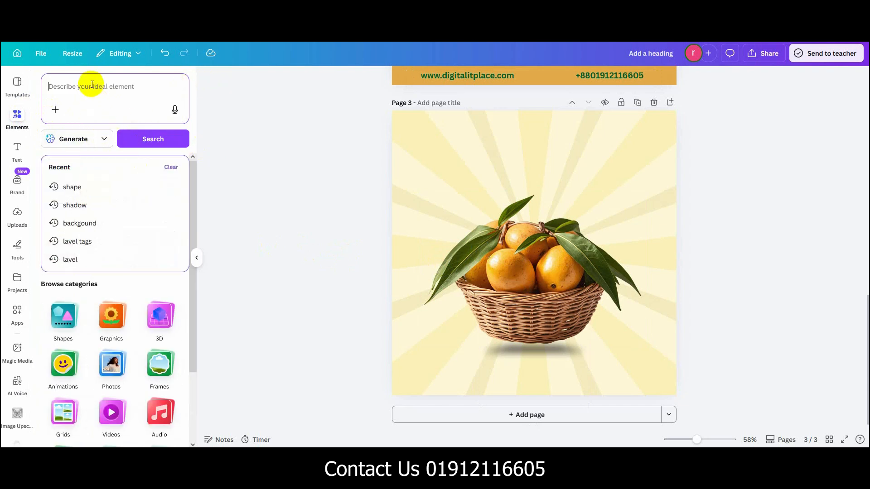
pyautogui.write('shape')
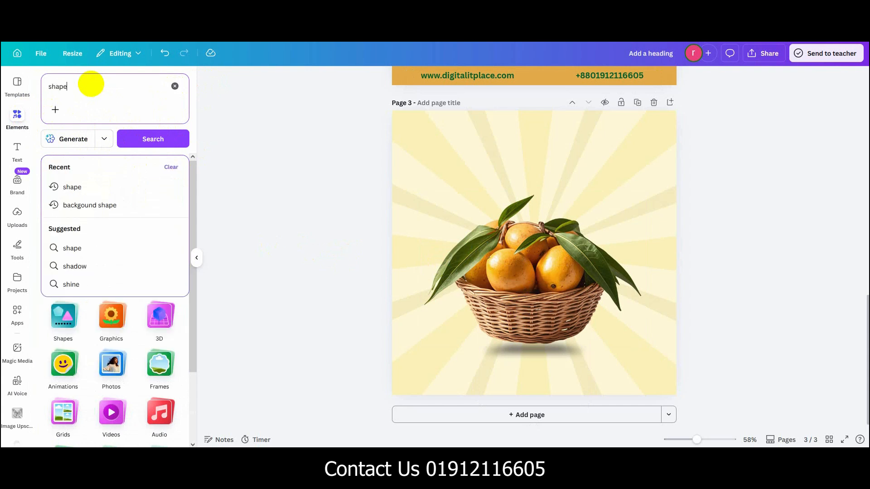
pyautogui.press('Return')
# Step: Add a rectangle above the basket on page 3 as a flat, centered banner with rounded corners, about three-fifths of the page width
pyautogui.click(54, 213)
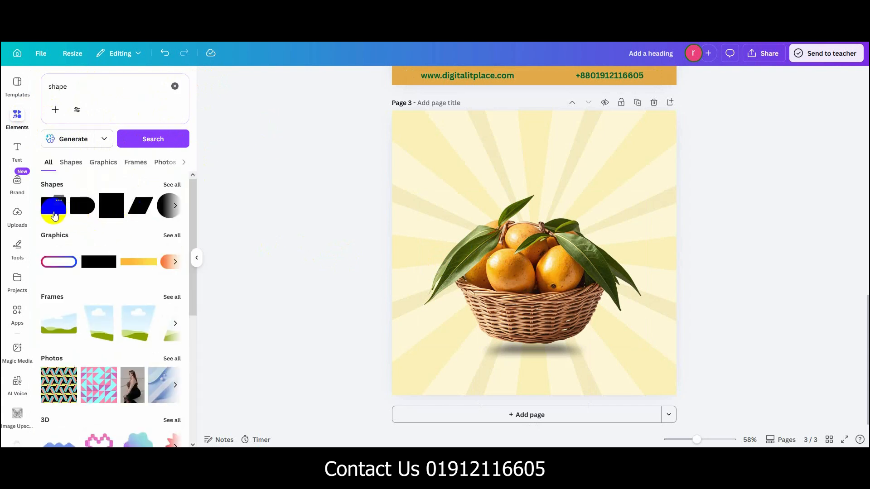
pyautogui.moveTo(529, 262); pyautogui.dragTo(617, 176)
pyautogui.moveTo(466, 176); pyautogui.dragTo(445, 176)
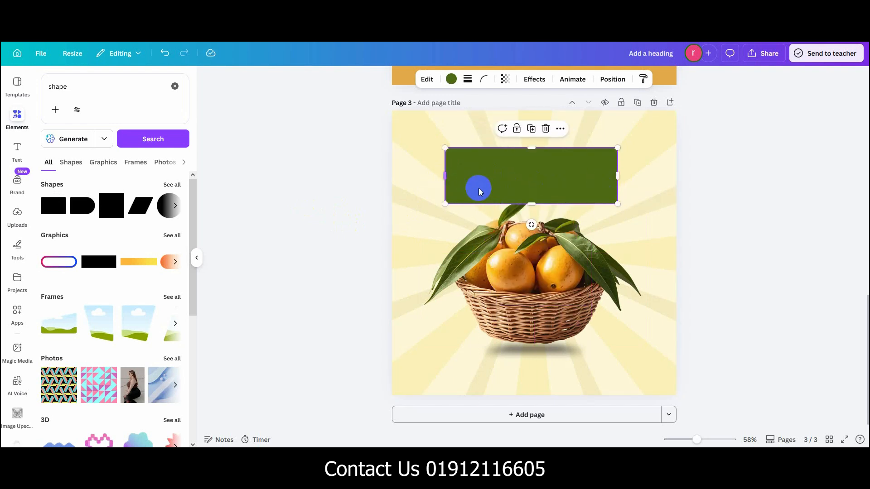
pyautogui.moveTo(531, 204)
pyautogui.mouseDown()
pyautogui.moveTo(530, 167)
pyautogui.moveTo(531, 189)
pyautogui.mouseUp()
pyautogui.scroll(15, 526, 213)
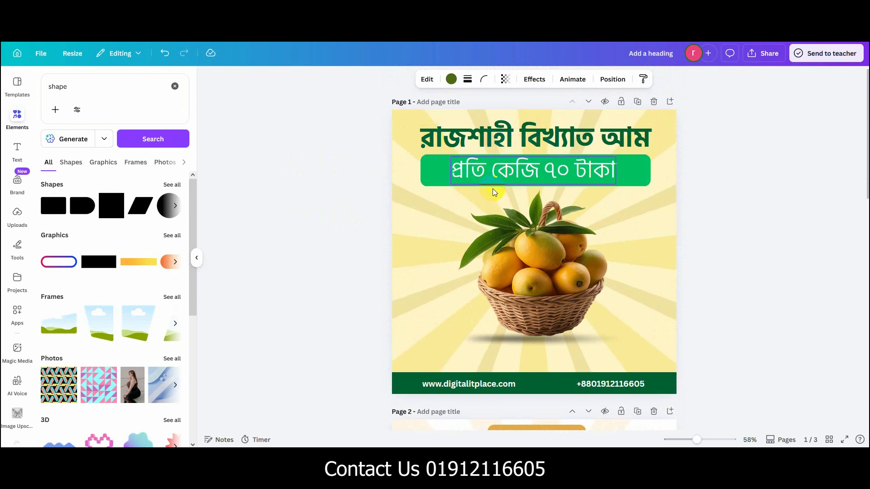
pyautogui.scroll(-5, 493, 189)
pyautogui.scroll(-5, 487, 244)
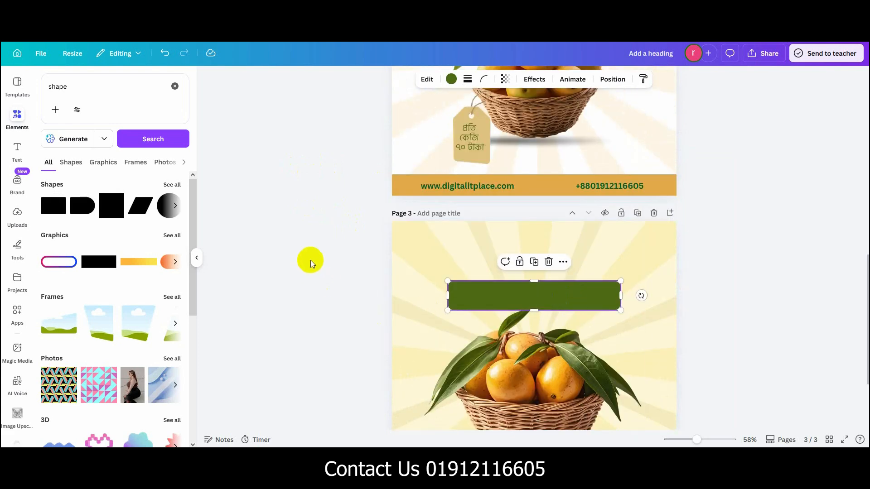
pyautogui.click(215, 169)
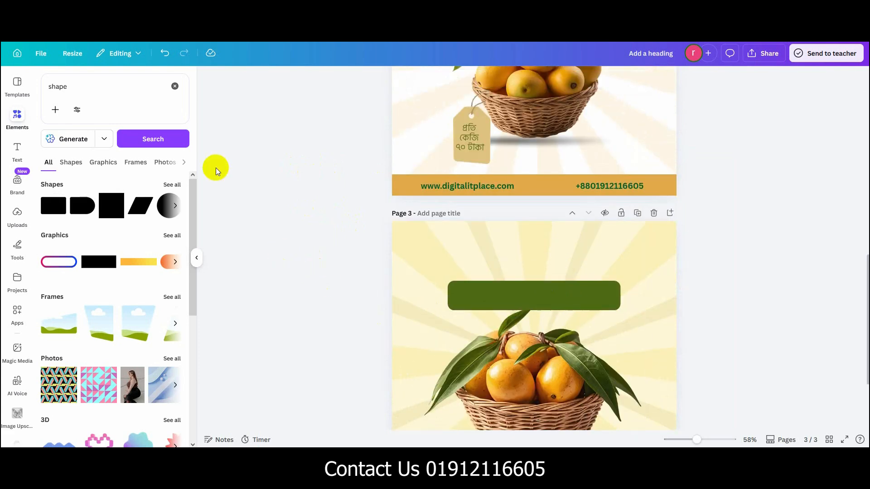
# Step: Add a heading text box to page 3 and place it just above the green banner
pyautogui.click(18, 151)
pyautogui.click(72, 181)
pyautogui.click(502, 327)
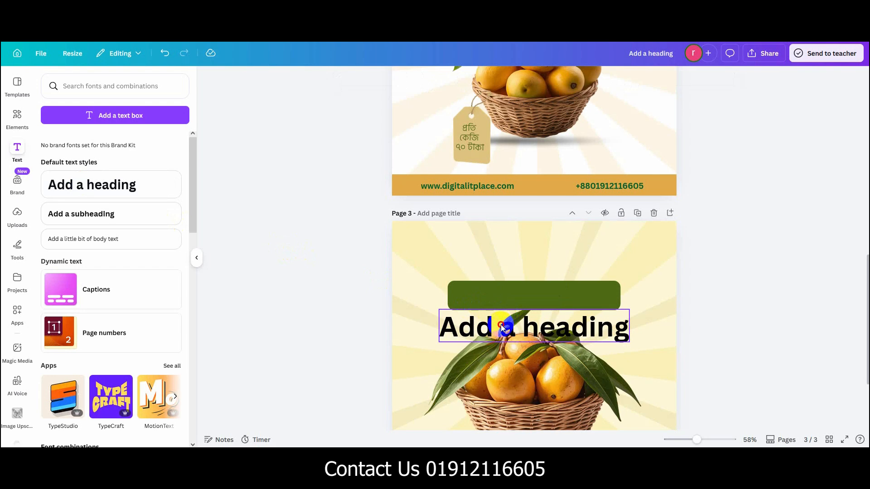
pyautogui.moveTo(502, 327); pyautogui.dragTo(503, 261)
# Step: Replace the heading text with "রাজশাহী বিখ্যাত আম" copied from the Notepad file and center it above the green banner
pyautogui.hotkey('alt', 'Tab')
pyautogui.moveTo(325, 201); pyautogui.dragTo(238, 207)
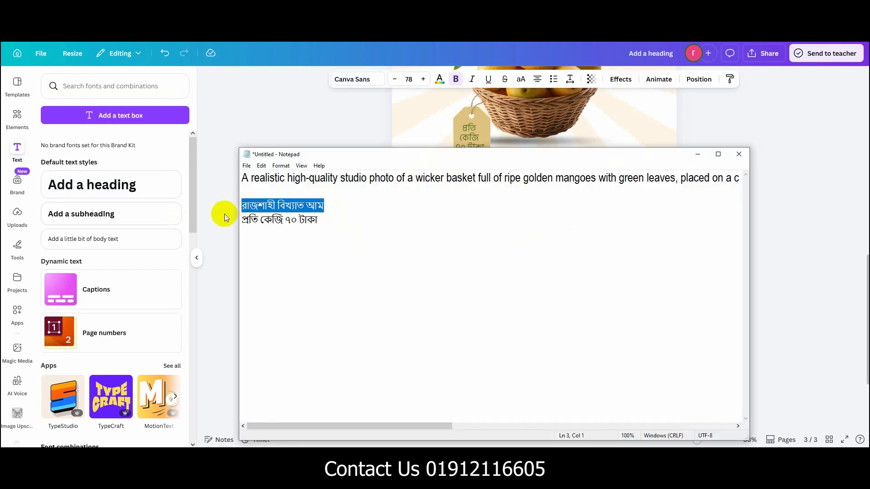
pyautogui.hotkey('ctrl', 'c')
pyautogui.hotkey('alt', 'Tab')
pyautogui.click(470, 264)
pyautogui.doubleClick(470, 265)
pyautogui.hotkey('ctrl', 'v')
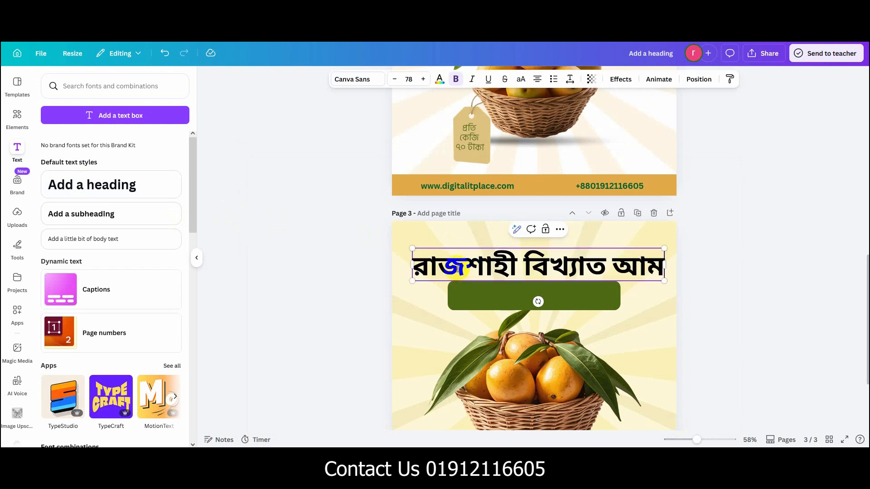
pyautogui.click(357, 272)
pyautogui.moveTo(514, 269); pyautogui.dragTo(512, 262)
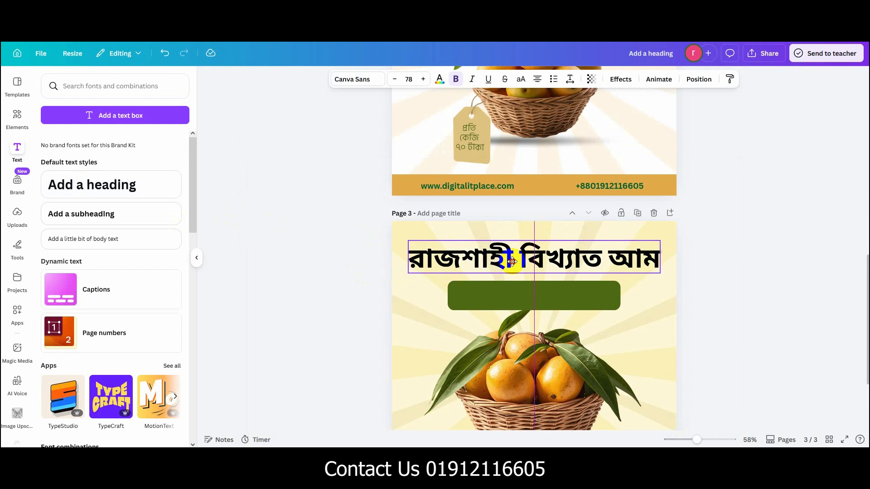
pyautogui.moveTo(512, 262); pyautogui.dragTo(512, 262)
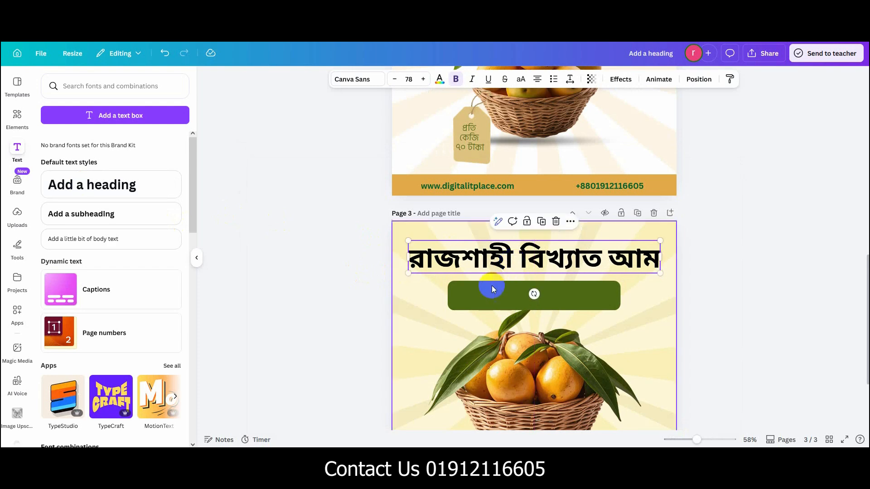
# Step: Duplicate the heading onto the green banner and replace its text with "প্রতি কেজি ৭০ টাকা" copied from the Notepad file
pyautogui.hotkey('alt', 'Tab')
pyautogui.moveTo(319, 220); pyautogui.dragTo(243, 220)
pyautogui.click(232, 218)
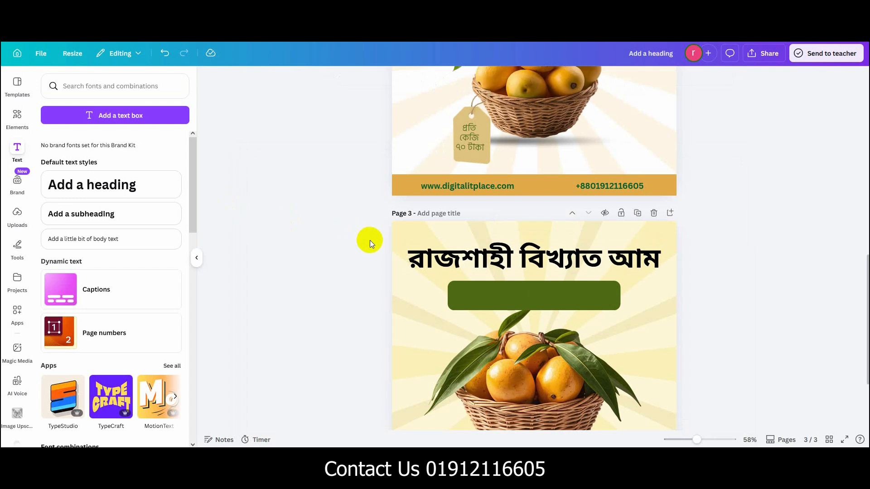
pyautogui.click(458, 254)
pyautogui.moveTo(457, 250); pyautogui.dragTo(457, 283)
pyautogui.doubleClick(457, 285)
pyautogui.hotkey('ctrl', 'a')
pyautogui.hotkey('ctrl', 'v')
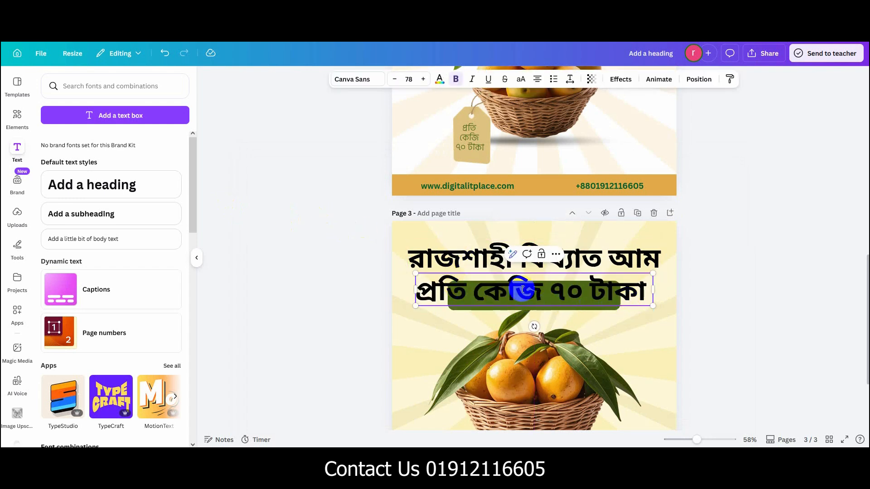
# Step: Color the "রাজশাহী বিখ্যাত আম" heading dark green from the document colors
pyautogui.click(420, 261)
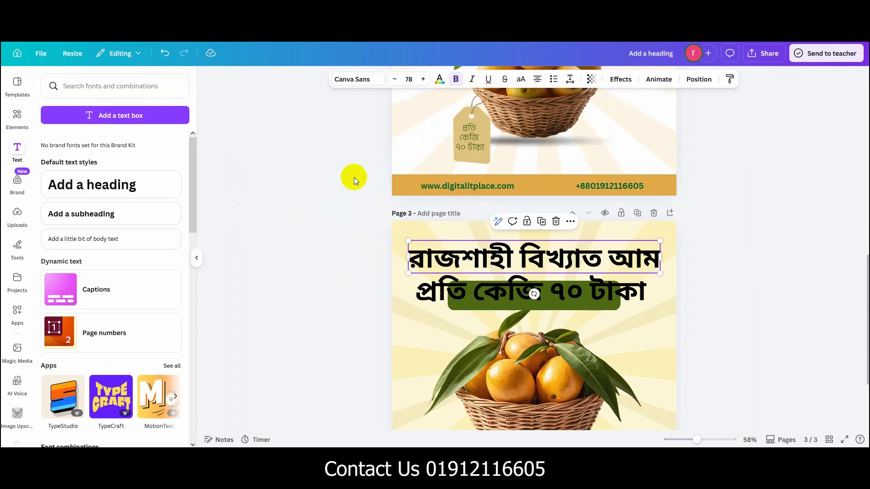
pyautogui.click(439, 79)
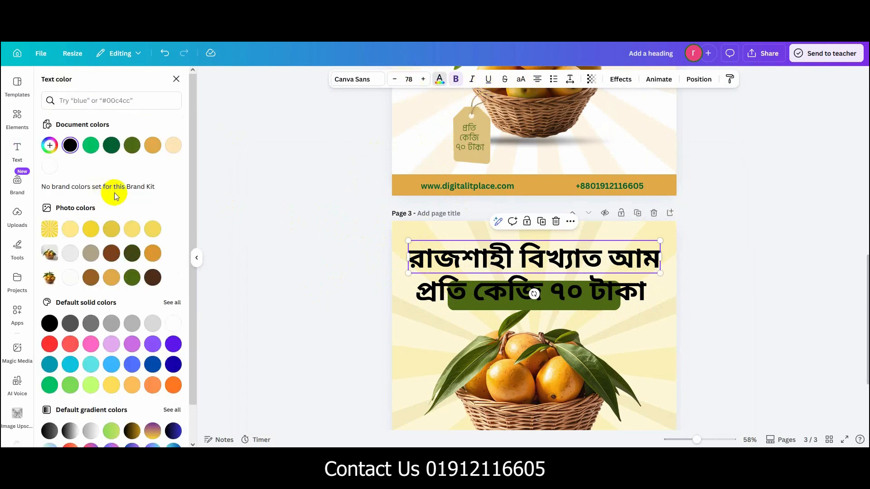
pyautogui.click(111, 145)
# Step: Make the price text on the banner white and remove its bold formatting
pyautogui.click(426, 292)
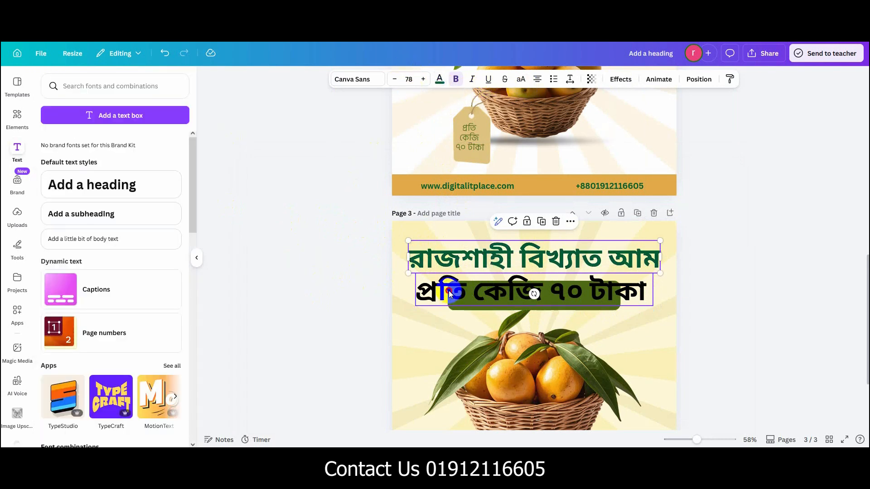
pyautogui.click(437, 82)
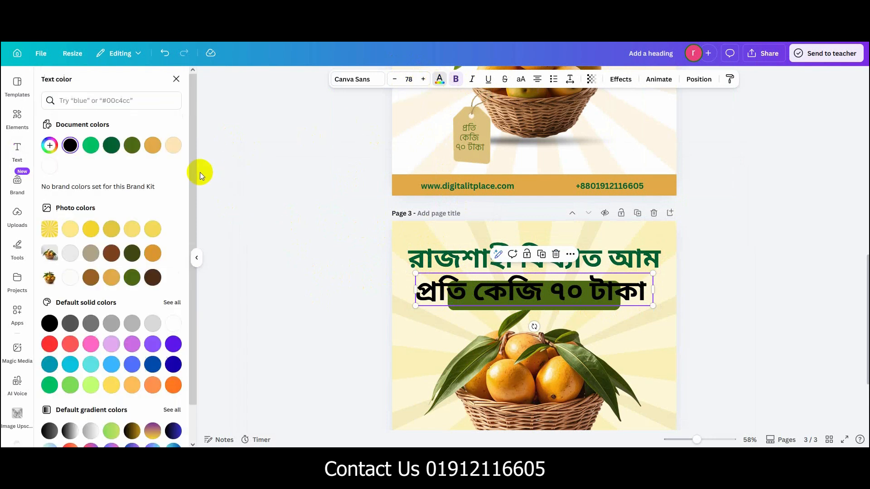
pyautogui.click(49, 166)
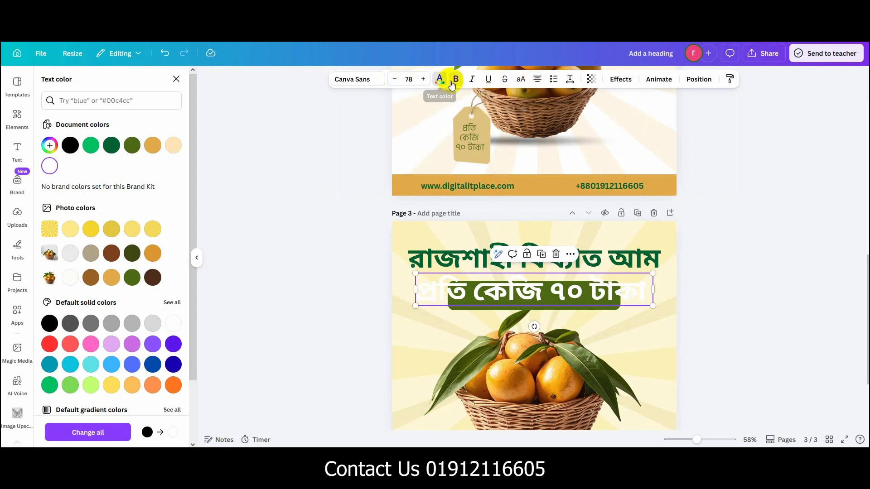
pyautogui.click(547, 301)
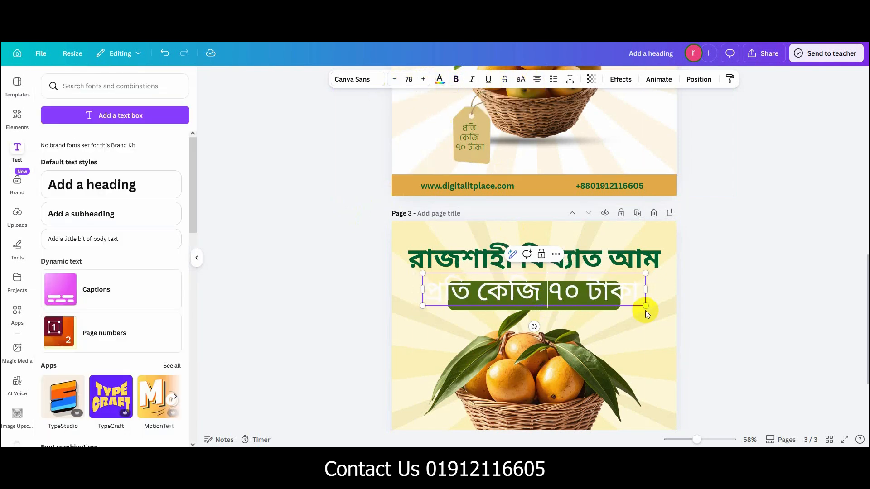
pyautogui.click(292, 276)
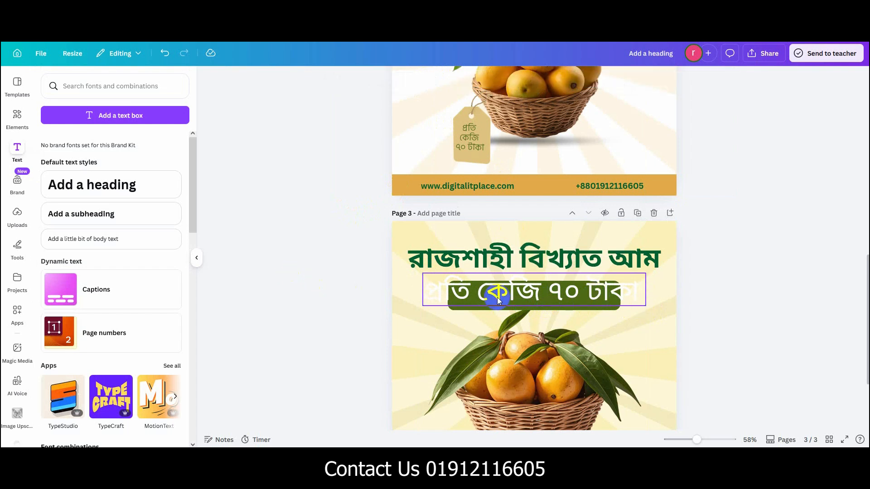
# Step: Widen the green banner to the heading's width and fit the price text inside it at font size 67
pyautogui.moveTo(497, 301); pyautogui.dragTo(497, 345)
pyautogui.moveTo(468, 296); pyautogui.dragTo(434, 291)
pyautogui.moveTo(585, 293); pyautogui.dragTo(659, 290)
pyautogui.moveTo(412, 293); pyautogui.dragTo(410, 293)
pyautogui.moveTo(518, 340); pyautogui.dragTo(521, 297)
pyautogui.moveTo(649, 275); pyautogui.dragTo(603, 291)
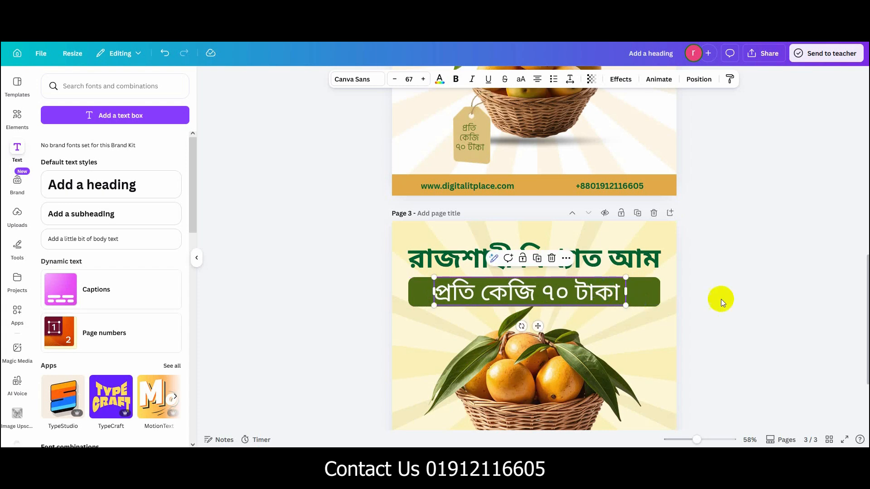
# Step: Duplicate the green banner to the bottom edge of page 3 and stretch it into a thin full-width footer strip
pyautogui.scroll(-5, 799, 299)
pyautogui.moveTo(410, 189); pyautogui.dragTo(409, 383)
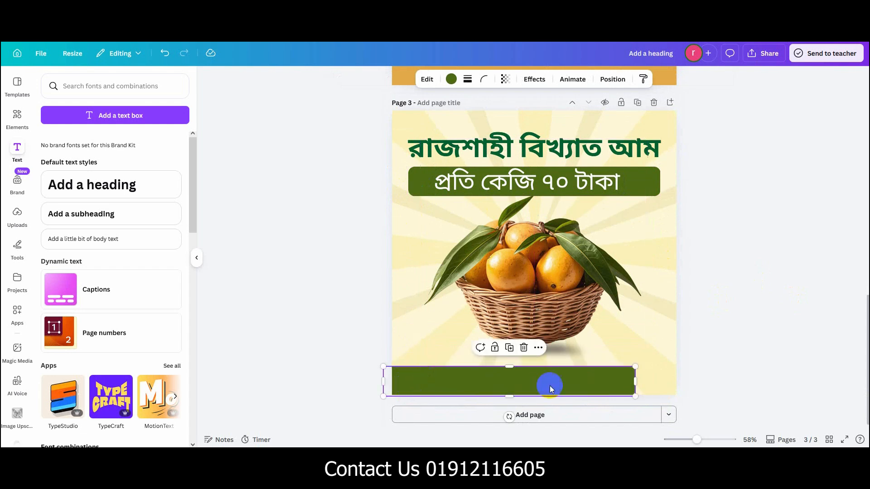
pyautogui.moveTo(637, 381); pyautogui.dragTo(702, 382)
pyautogui.moveTo(569, 382); pyautogui.dragTo(539, 375)
# Step: Copy the website and phone number texts from page 2's footer onto the green footer strip of page 3
pyautogui.scroll(5, 526, 292)
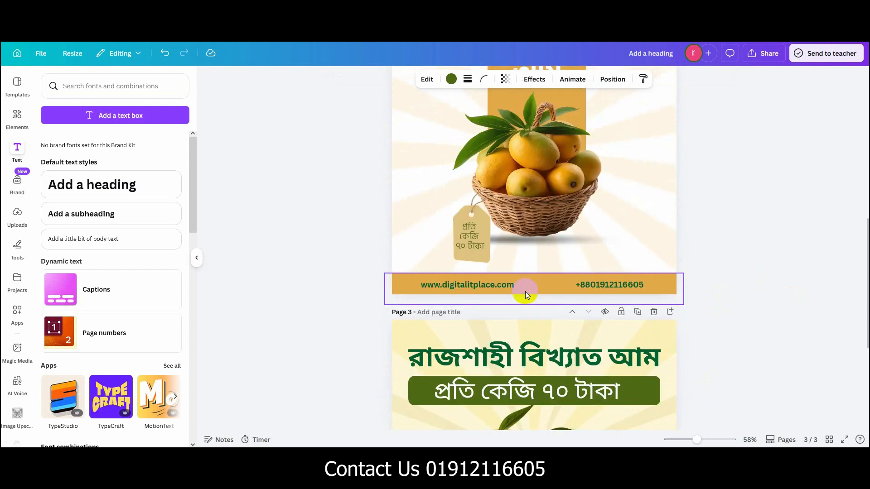
pyautogui.click(485, 232)
pyautogui.keyDown('shift'); pyautogui.click(624, 224); pyautogui.keyUp('shift')
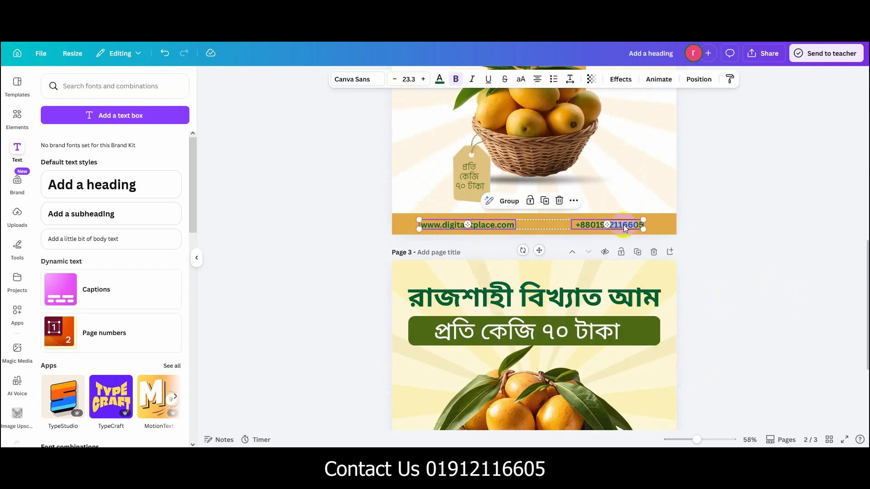
pyautogui.scroll(-4, 624, 225)
pyautogui.scroll(4, 495, 141)
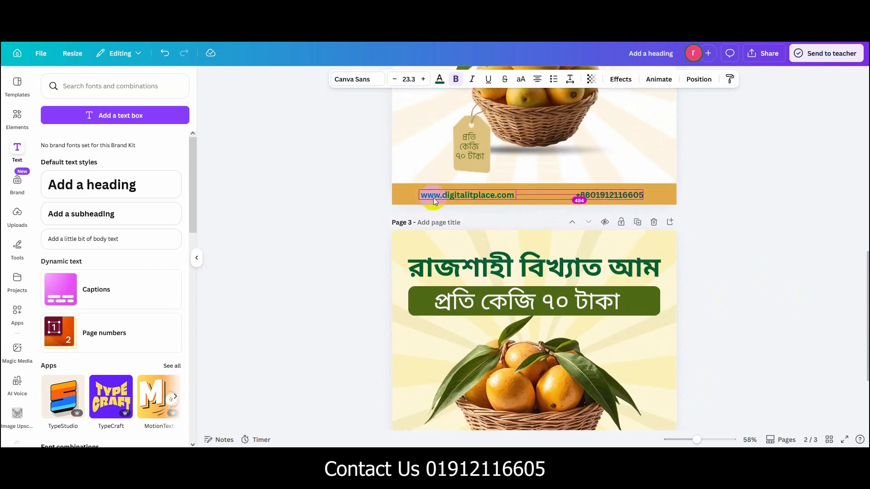
pyautogui.moveTo(429, 201); pyautogui.dragTo(467, 391)
pyautogui.scroll(-3, 467, 391)
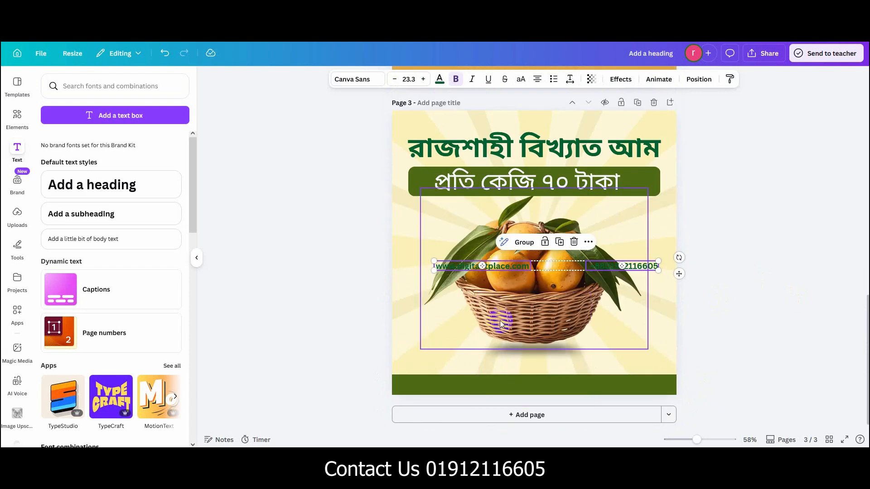
pyautogui.moveTo(467, 272); pyautogui.dragTo(458, 386)
# Step: Make the website and phone number texts in page 3's footer white
pyautogui.click(439, 80)
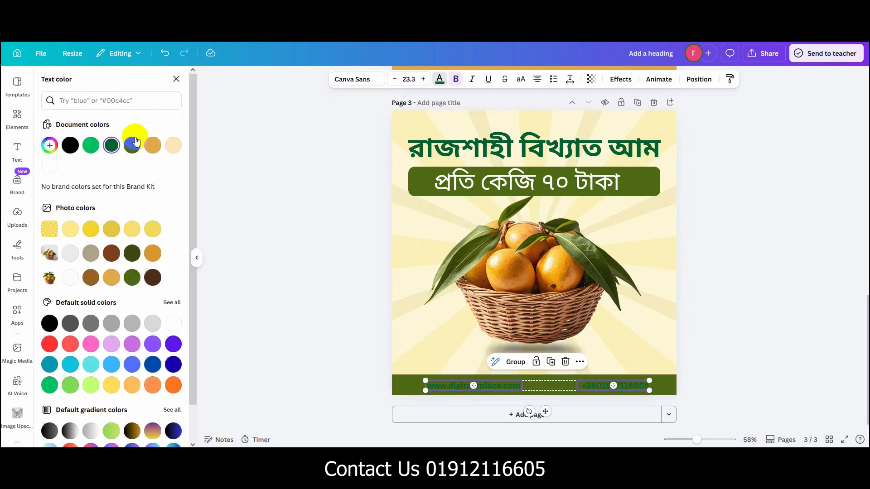
pyautogui.click(49, 165)
pyautogui.click(305, 293)
pyautogui.click(731, 303)
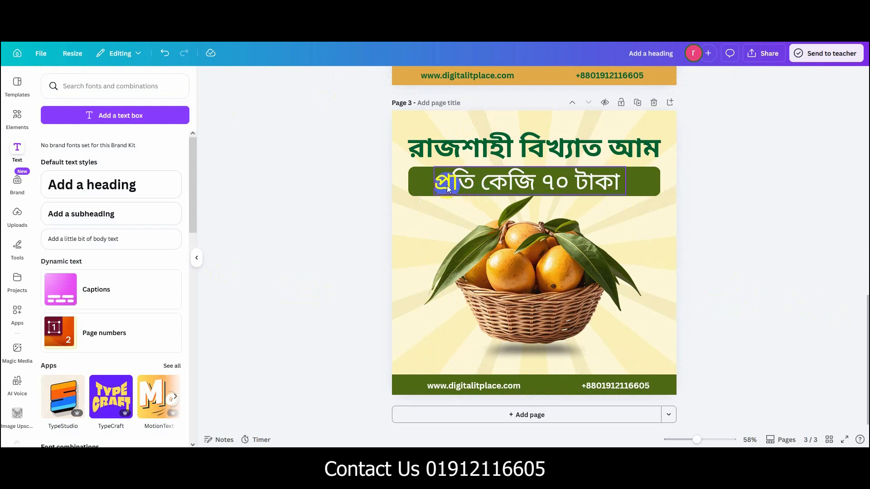
pyautogui.click(510, 254)
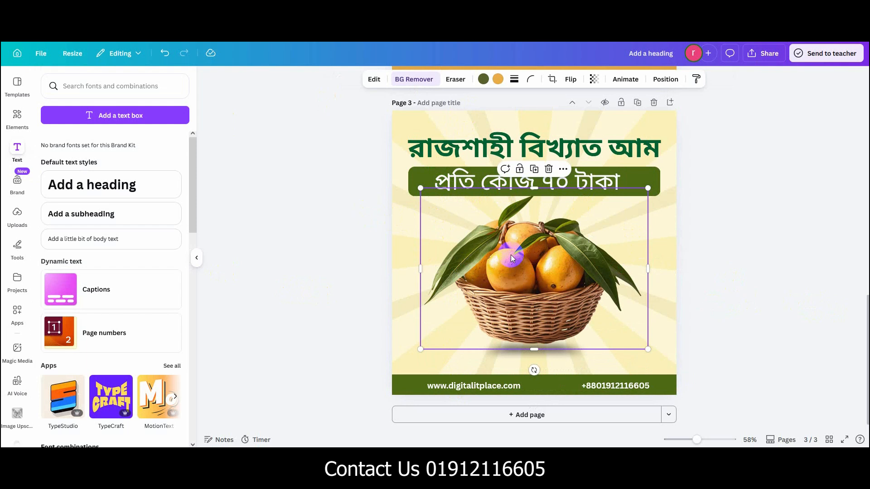
pyautogui.click(673, 82)
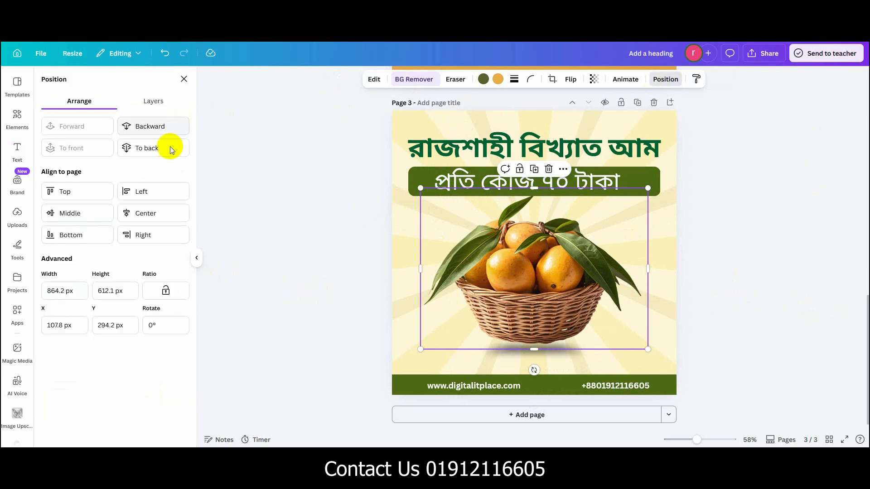
pyautogui.click(504, 238)
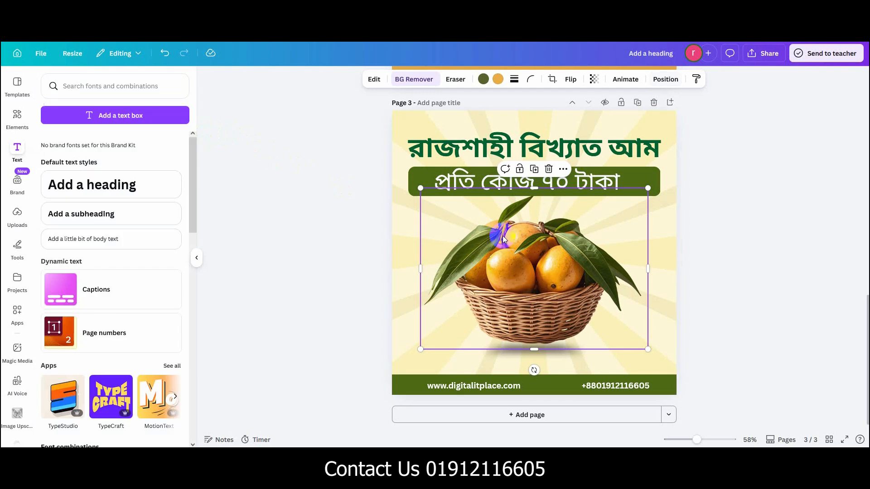
pyautogui.press('Delete')
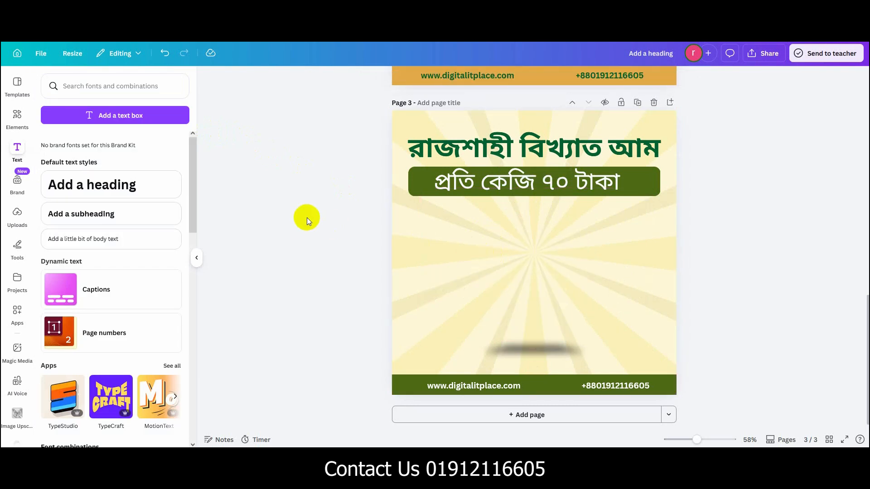
pyautogui.hotkey('ctrl', 'z')
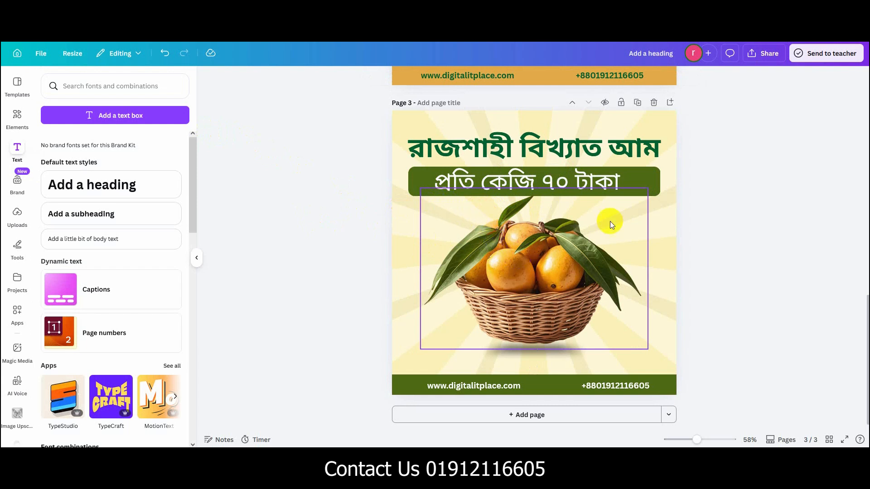
pyautogui.click(639, 200)
pyautogui.moveTo(651, 191); pyautogui.dragTo(655, 184)
pyautogui.hotkey('ctrl', 'z')
# Step: Enlarge the mango basket slightly from its upper corners so that its top leaf overlaps the green banner
pyautogui.click(542, 300)
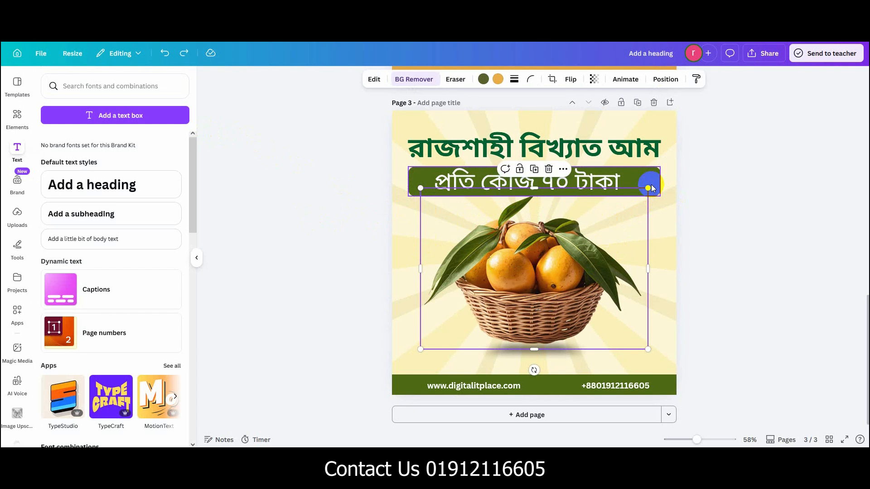
pyautogui.moveTo(649, 186); pyautogui.dragTo(658, 181)
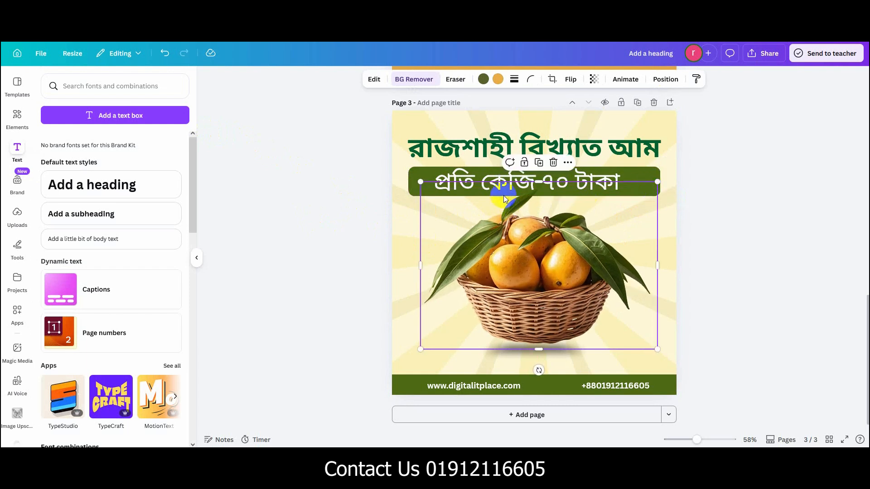
pyautogui.moveTo(414, 181); pyautogui.dragTo(416, 178)
pyautogui.click(543, 303)
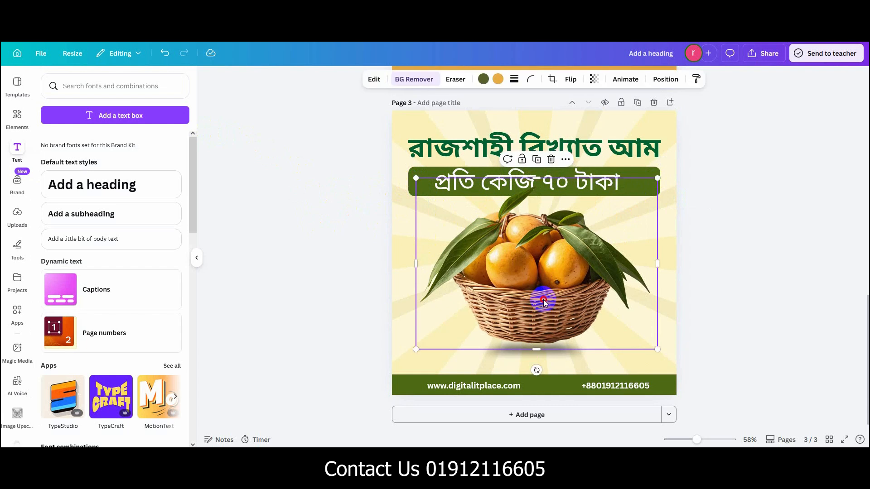
pyautogui.click(335, 262)
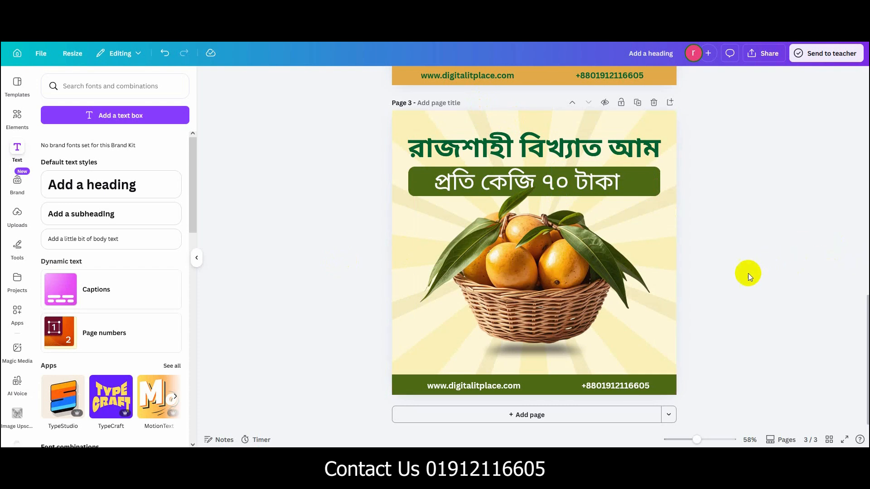
# Step: Add a new blank page after page 3
pyautogui.scroll(6, 627, 266)
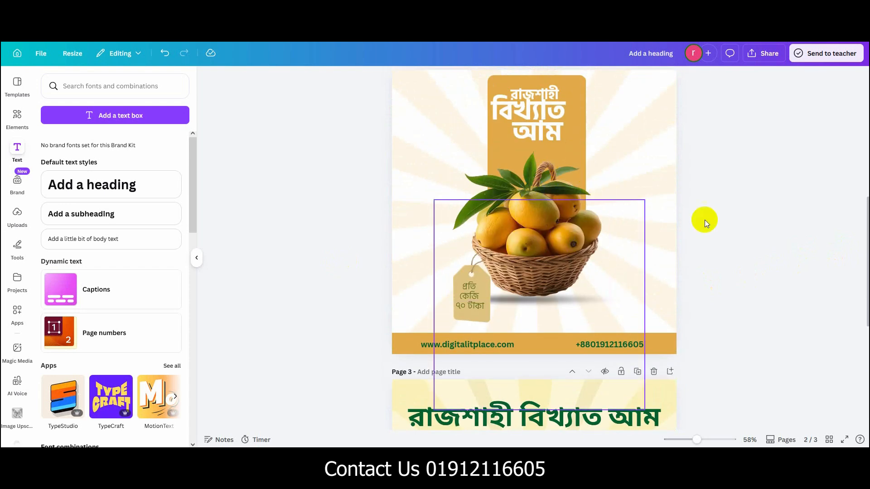
pyautogui.scroll(-5, 769, 237)
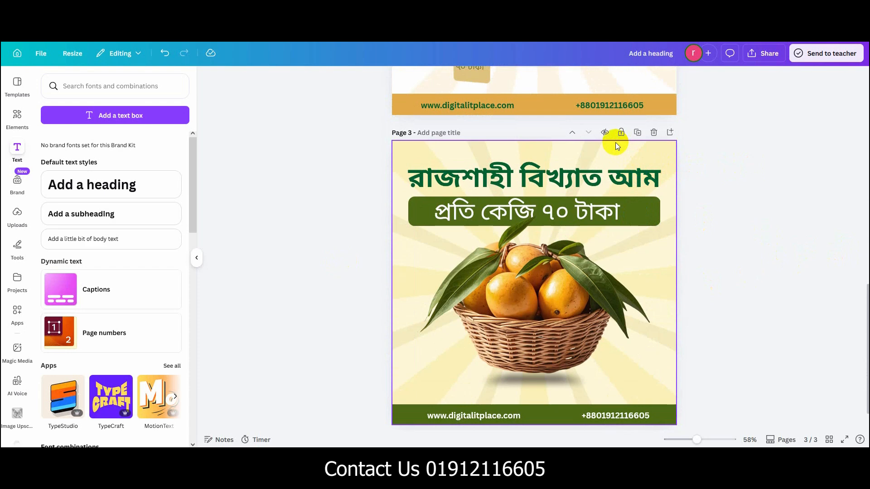
pyautogui.scroll(-1, 420, 354)
pyautogui.click(517, 417)
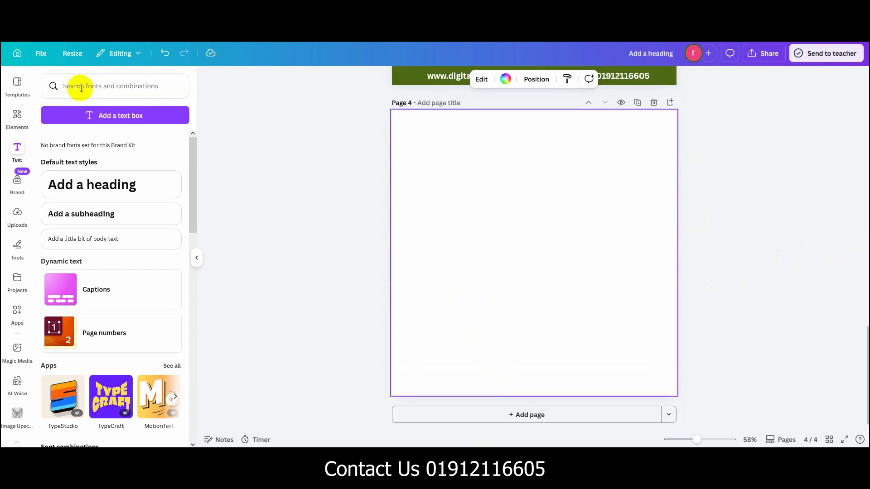
# Step: Search the elements library for "backgound"
pyautogui.click(17, 117)
pyautogui.click(108, 85)
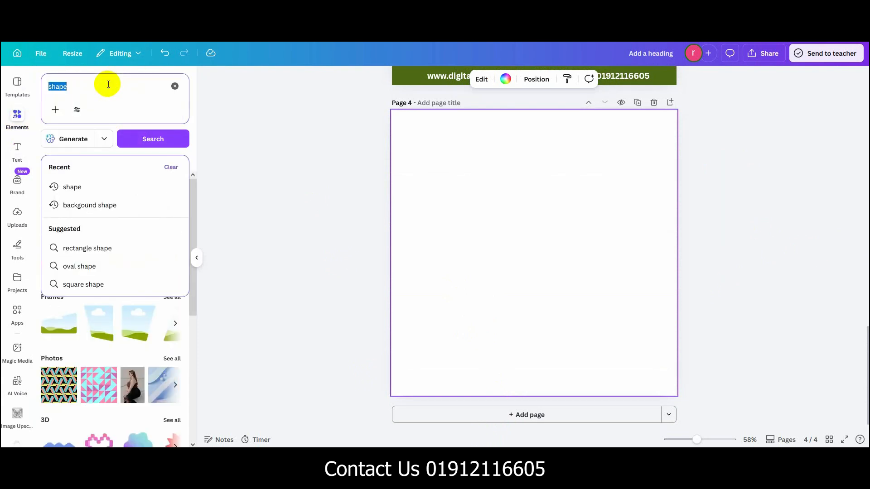
pyautogui.write('backgound')
pyautogui.press('Return')
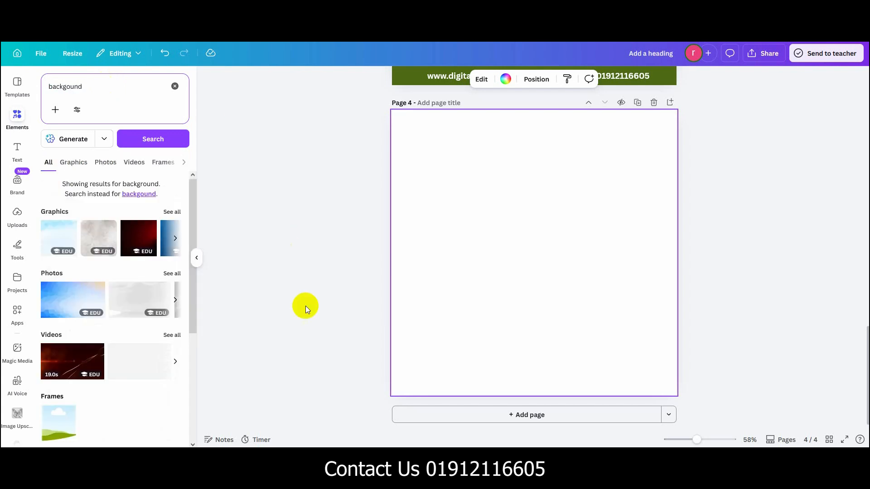
# Step: Limit the background search results to graphics and browse them for a backdrop that suits page 4
pyautogui.scroll(-2, 91, 280)
pyautogui.scroll(-3, 116, 320)
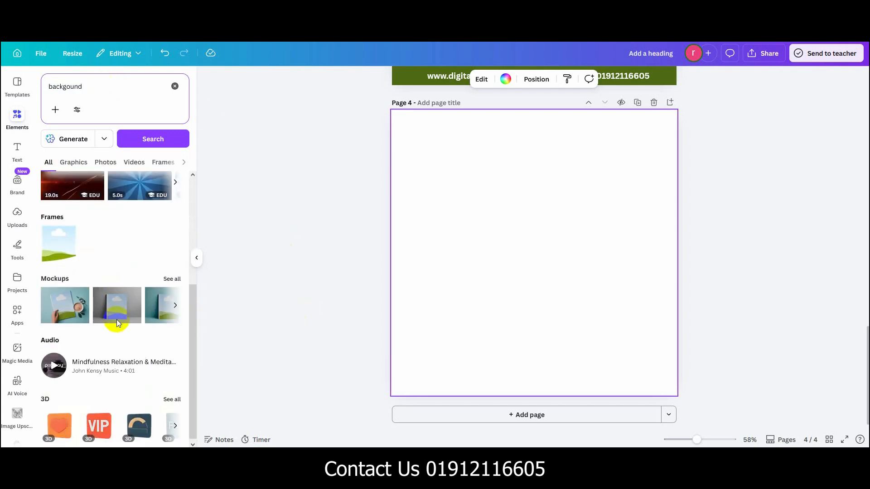
pyautogui.scroll(5, 117, 323)
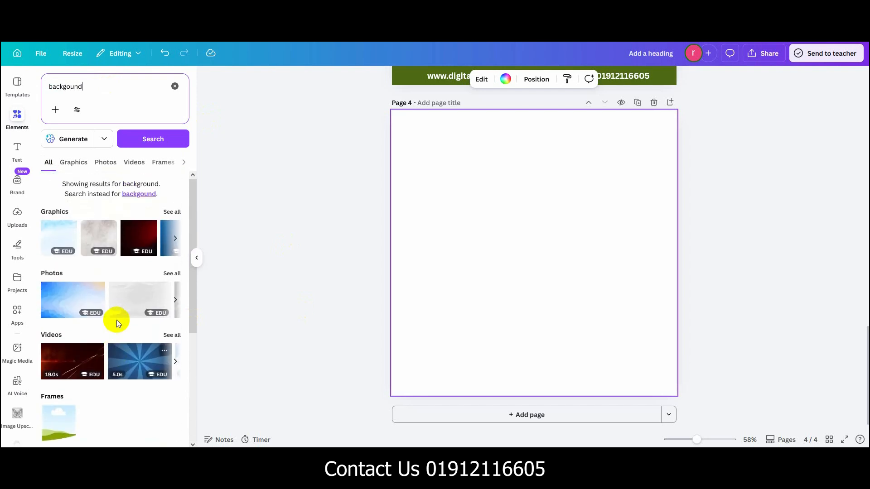
pyautogui.click(84, 171)
pyautogui.scroll(-1, 131, 344)
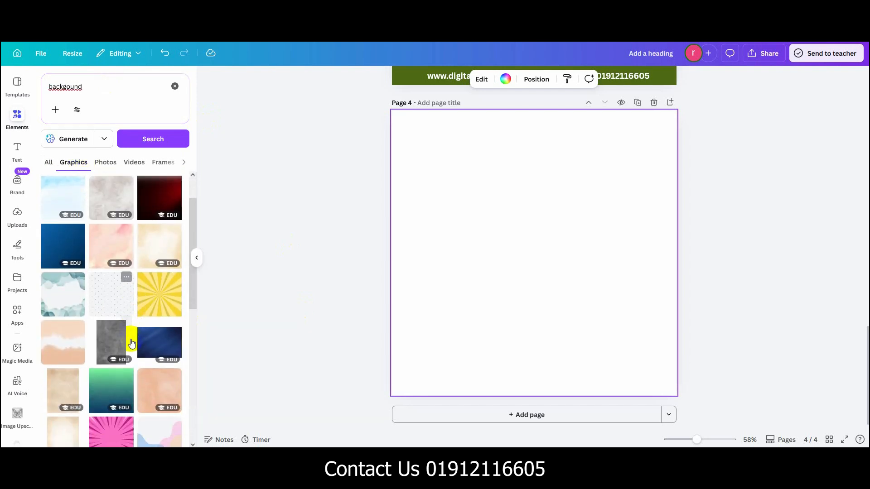
pyautogui.scroll(-5, 131, 344)
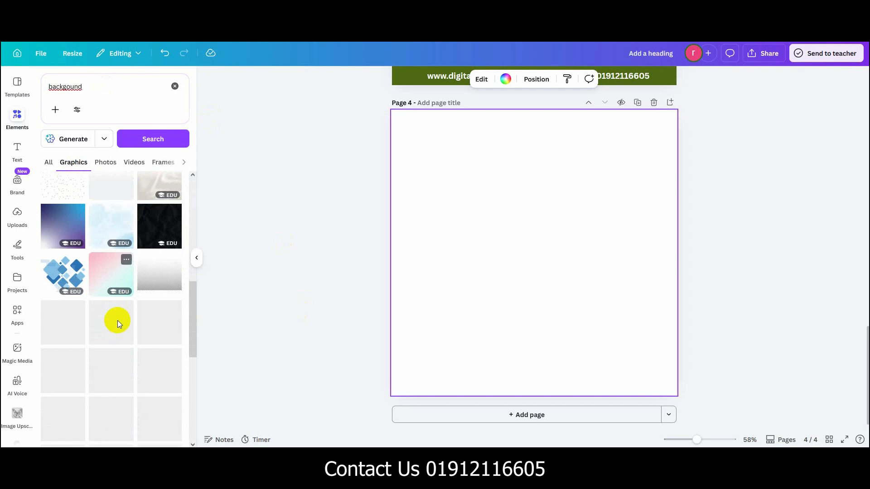
pyautogui.scroll(-2, 118, 320)
pyautogui.scroll(-2, 119, 322)
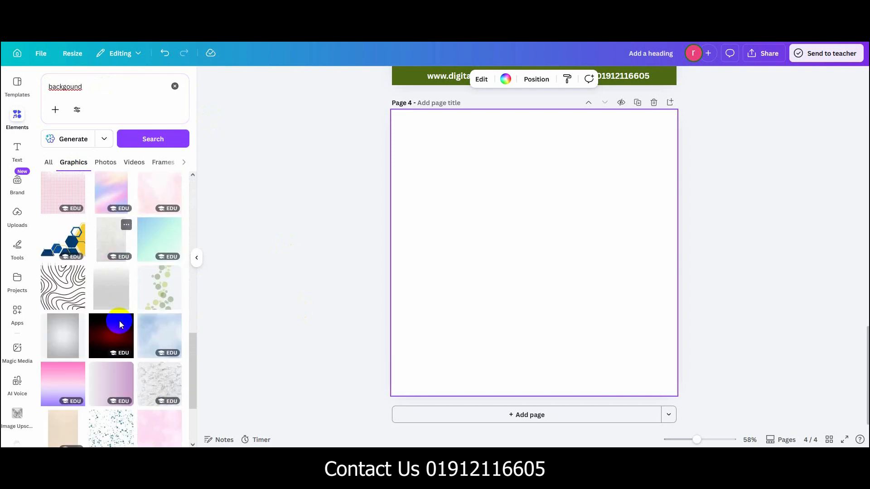
pyautogui.scroll(-5, 120, 324)
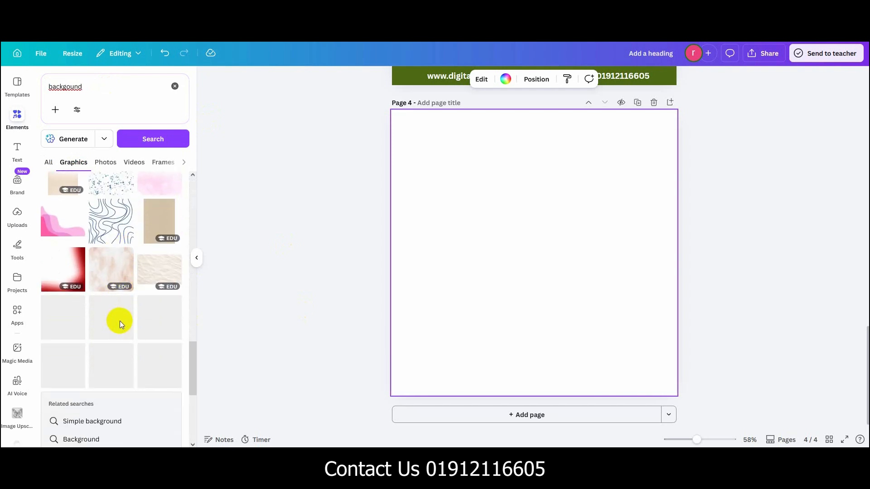
pyautogui.scroll(-5, 119, 320)
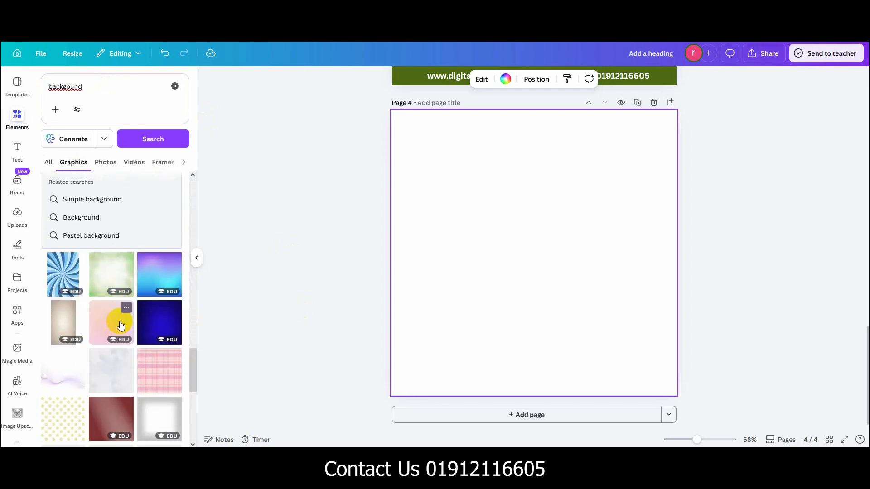
pyautogui.scroll(-6, 120, 325)
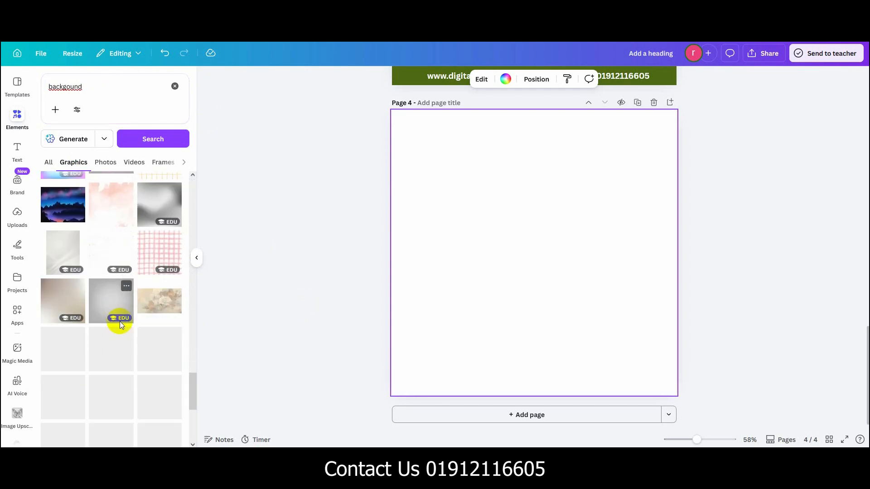
pyautogui.scroll(-3, 120, 321)
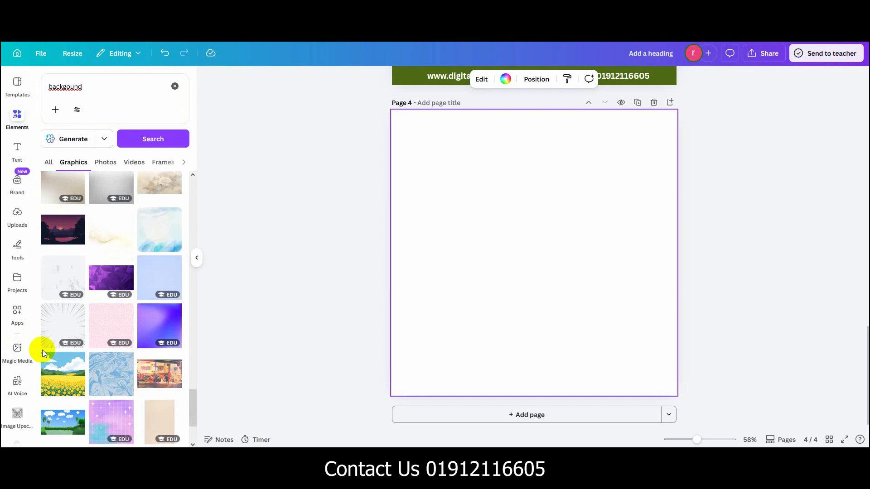
pyautogui.scroll(-6, 86, 341)
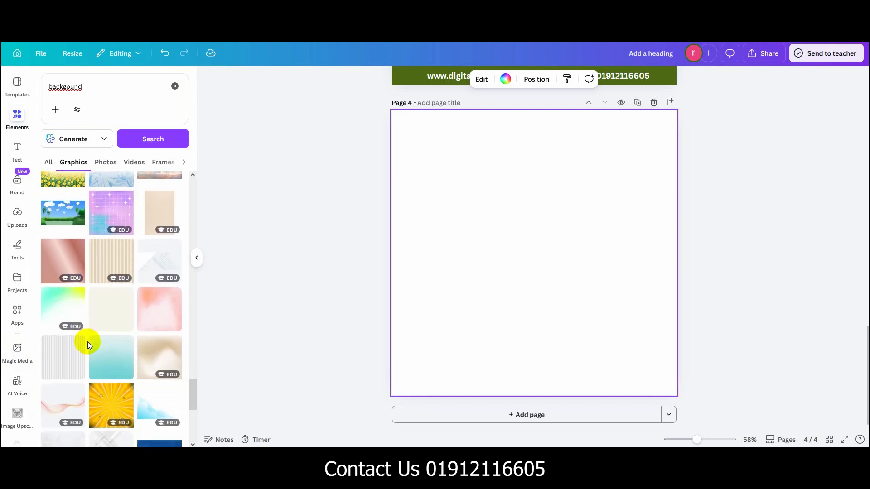
pyautogui.scroll(-4, 87, 342)
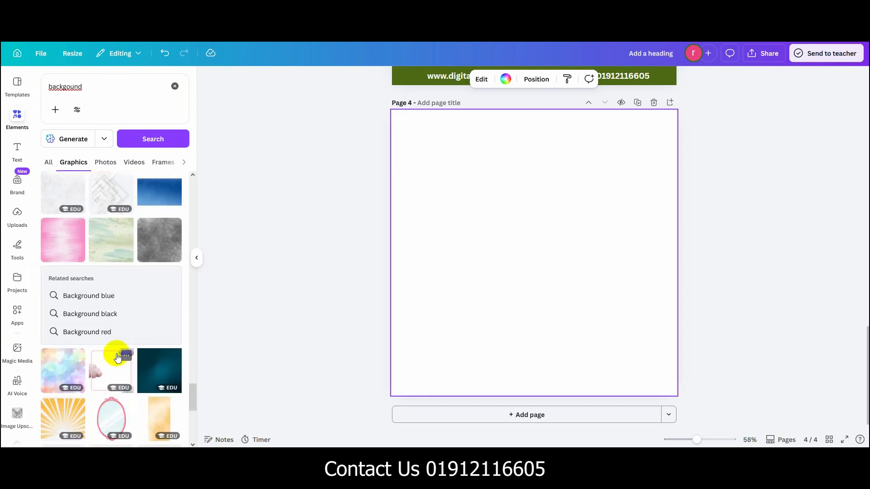
pyautogui.scroll(-8, 118, 357)
pyautogui.scroll(16, 118, 357)
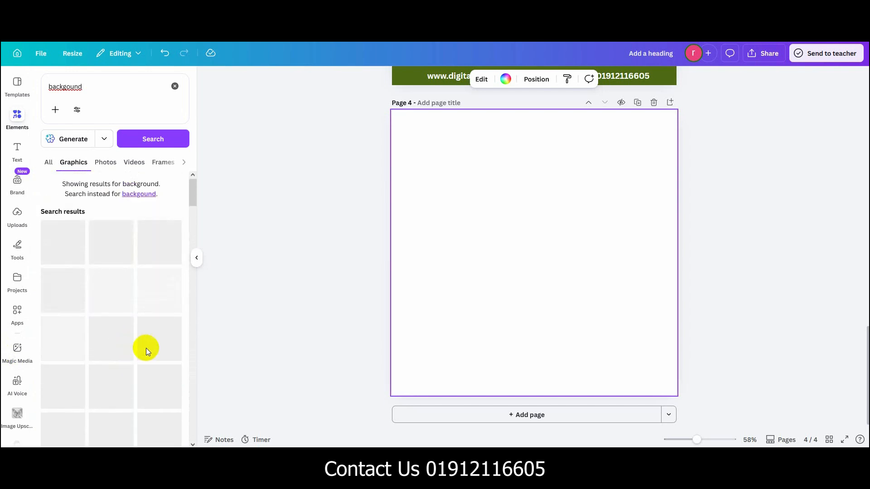
pyautogui.scroll(-1, 136, 326)
pyautogui.scroll(-5, 132, 303)
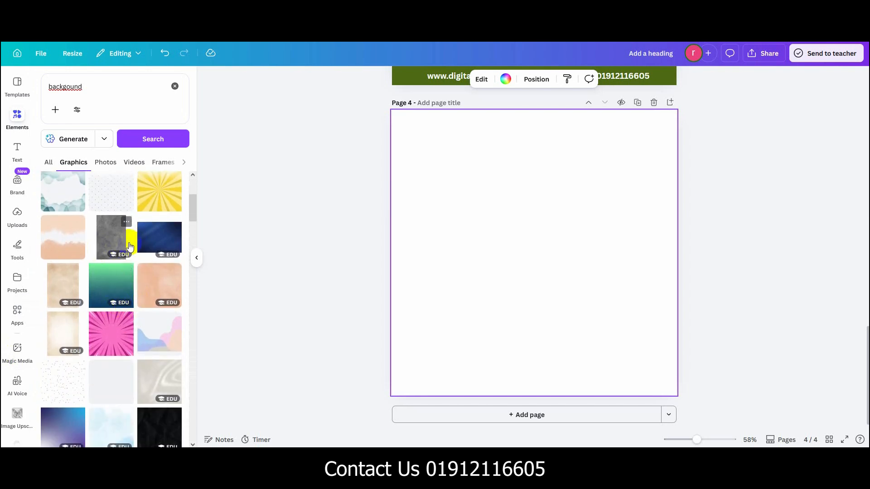
# Step: Add the yellow sunburst graphic to page 4 and enlarge it from the page's upper-left corner to cover the whole page
pyautogui.click(156, 199)
pyautogui.moveTo(565, 343); pyautogui.dragTo(536, 305)
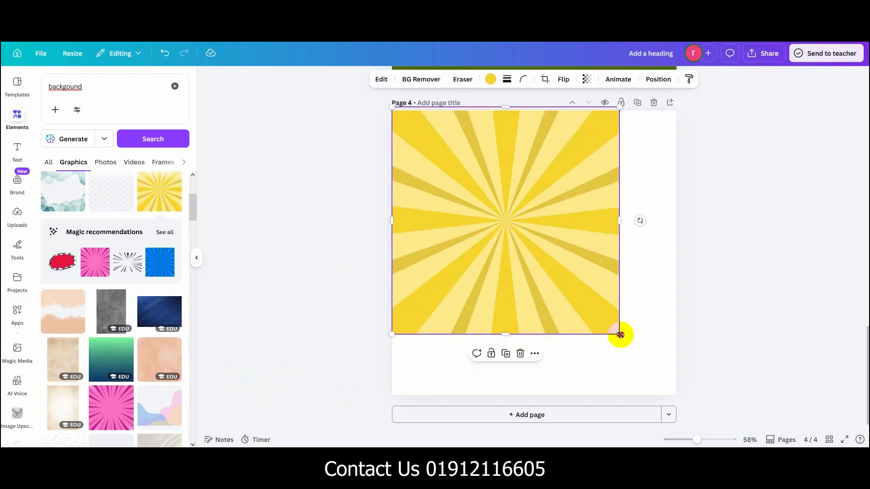
pyautogui.moveTo(620, 334); pyautogui.dragTo(678, 394)
pyautogui.click(370, 301)
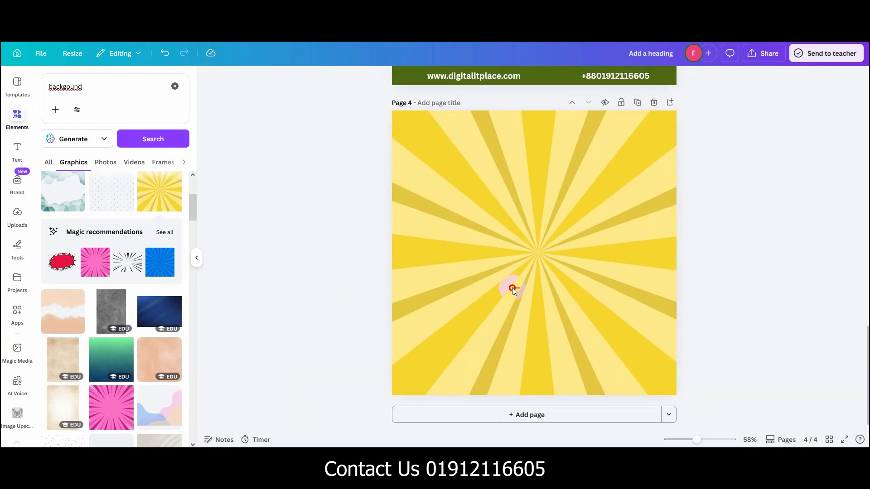
# Step: Set the transparency of page 4's sunburst background to 24, using the earlier posters as reference
pyautogui.scroll(3, 570, 252)
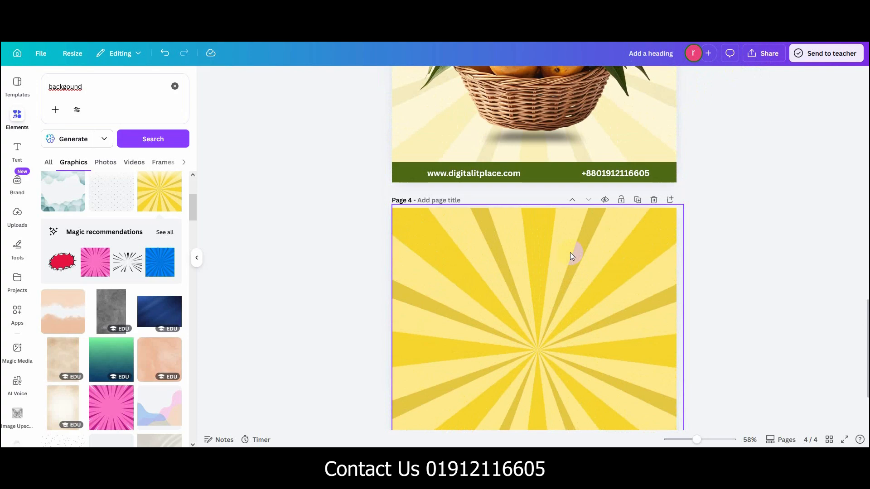
pyautogui.scroll(20, 693, 164)
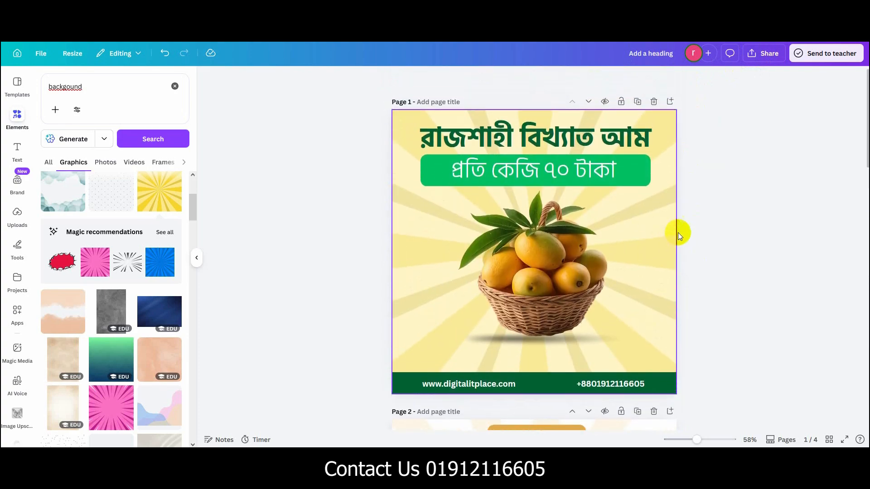
pyautogui.scroll(-17, 608, 365)
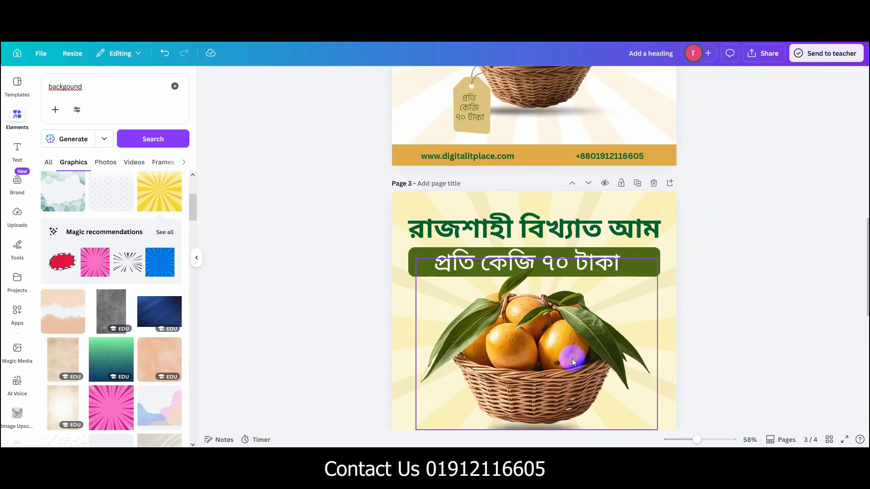
pyautogui.scroll(-7, 572, 358)
pyautogui.click(598, 313)
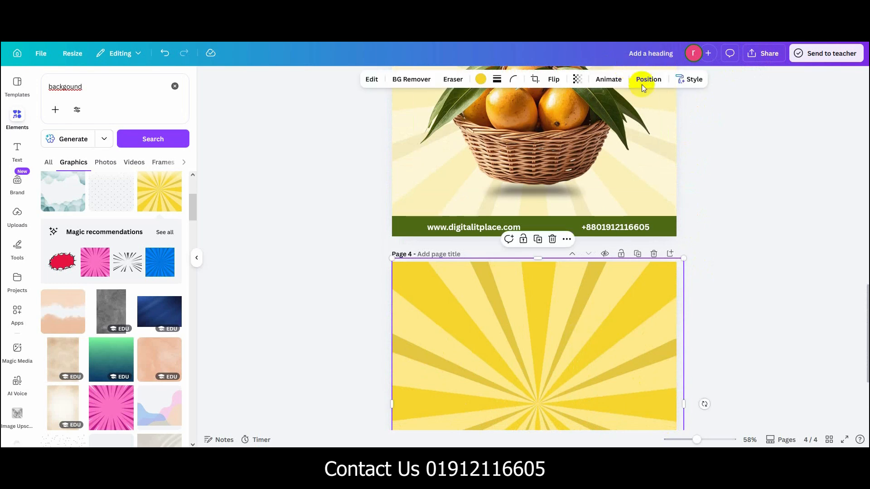
pyautogui.click(577, 79)
pyautogui.click(548, 116)
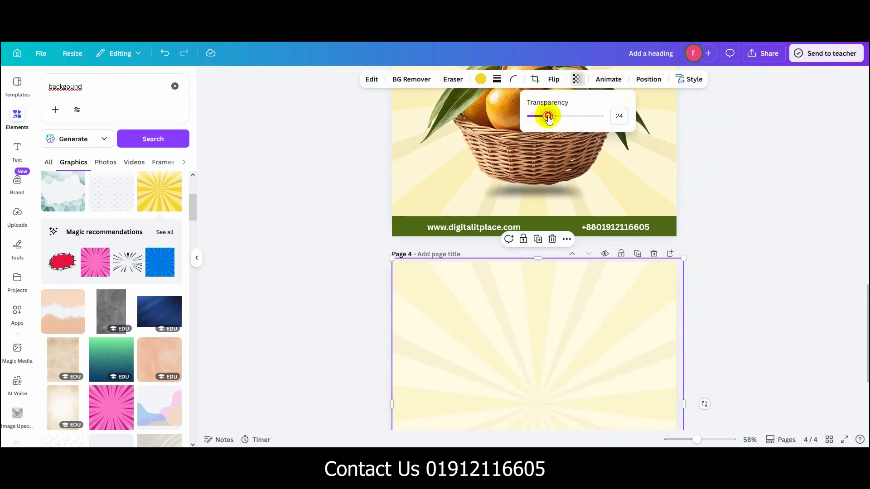
pyautogui.click(320, 238)
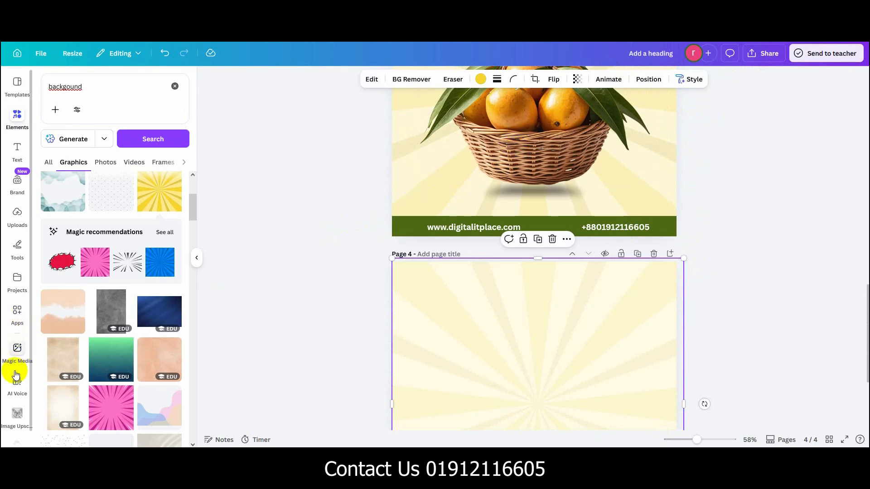
# Step: Add the Magic Media image of a mango basket with two loose mangoes to page 4 and remove its background
pyautogui.click(17, 353)
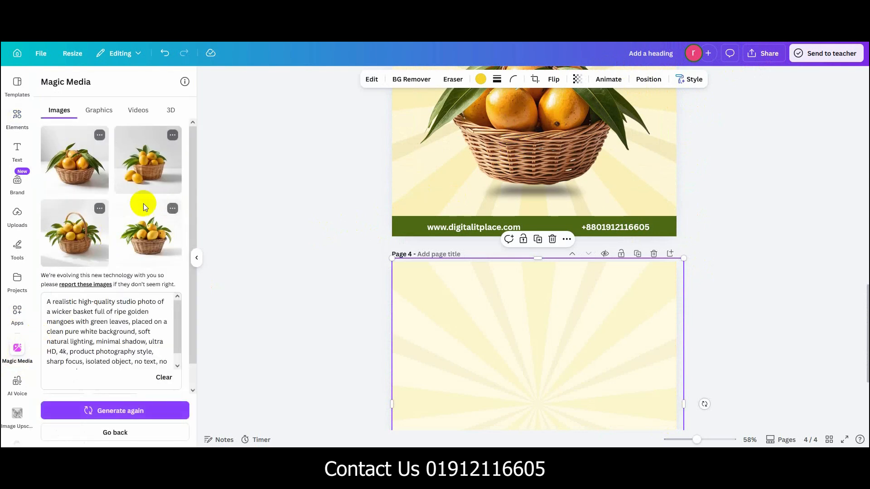
pyautogui.click(145, 176)
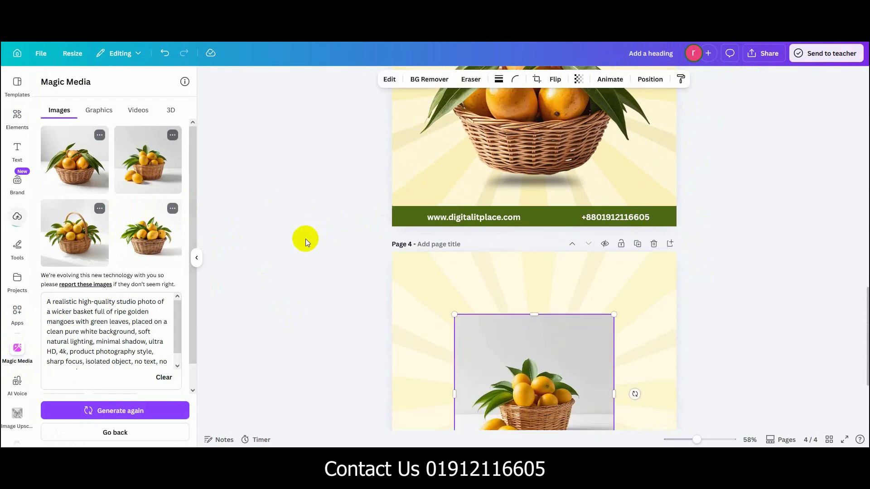
pyautogui.click(423, 78)
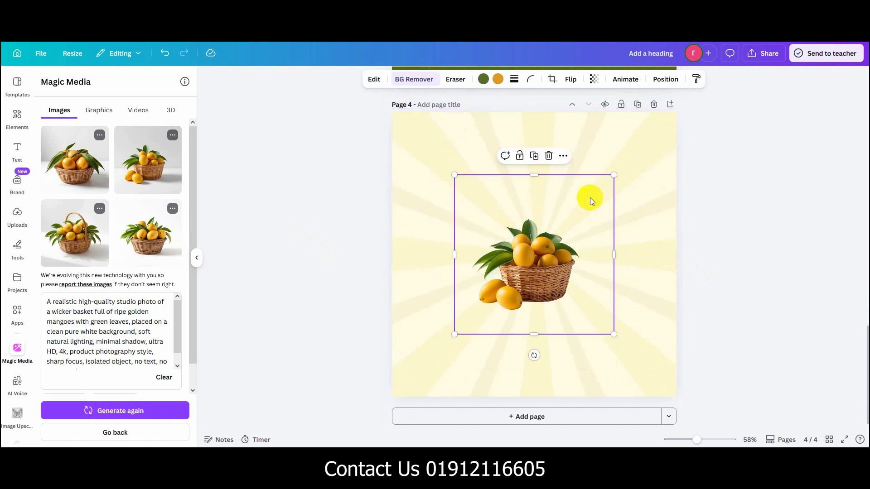
# Step: Crop the empty margins on all four sides of the mango basket image
pyautogui.moveTo(531, 174); pyautogui.dragTo(532, 208)
pyautogui.moveTo(534, 335); pyautogui.dragTo(537, 313)
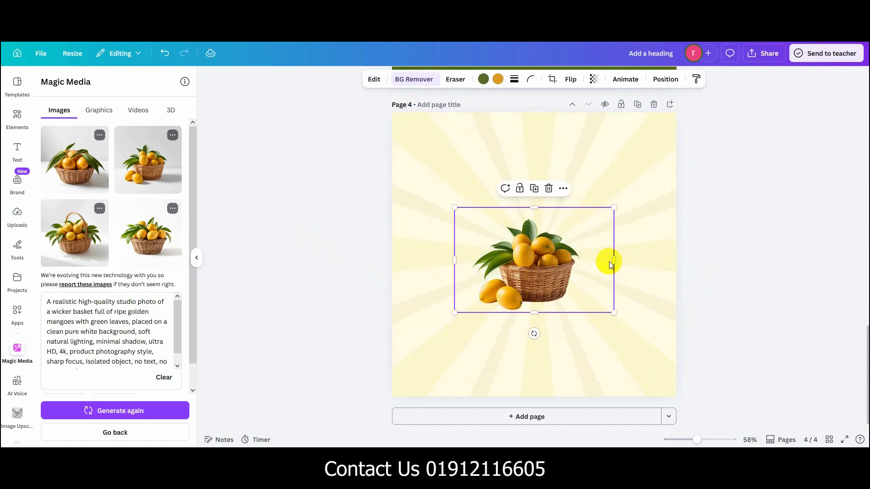
pyautogui.moveTo(613, 261); pyautogui.dragTo(588, 261)
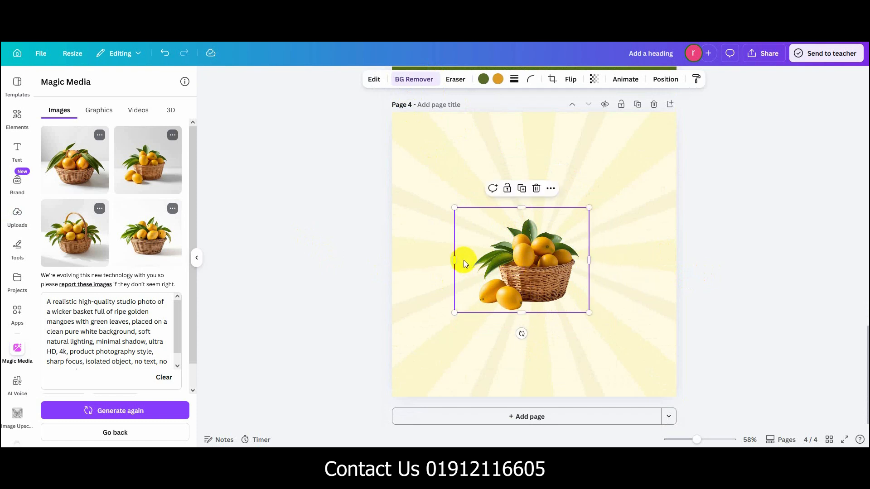
pyautogui.moveTo(456, 258); pyautogui.dragTo(465, 260)
# Step: Enlarge the cropped mango basket to most of the page width and place it centrally in the lower part of page 4
pyautogui.moveTo(589, 311); pyautogui.dragTo(659, 372)
pyautogui.moveTo(456, 203); pyautogui.dragTo(428, 175)
pyautogui.moveTo(543, 274); pyautogui.dragTo(531, 291)
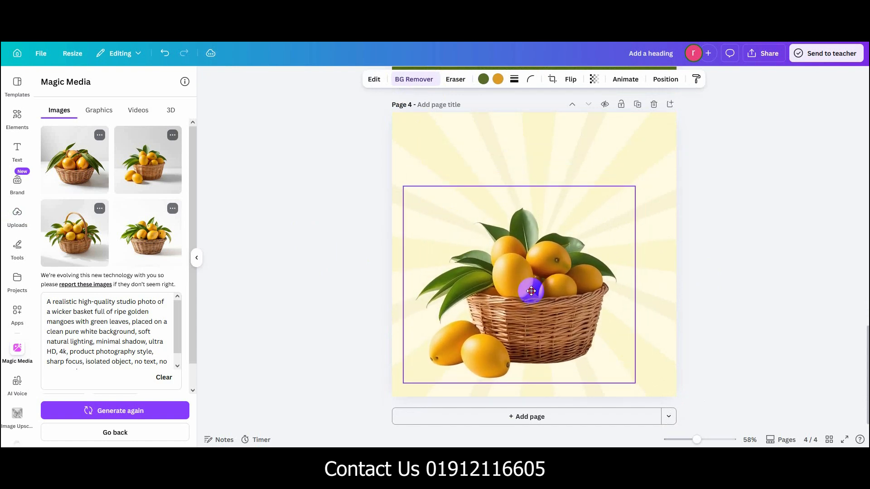
pyautogui.click(295, 248)
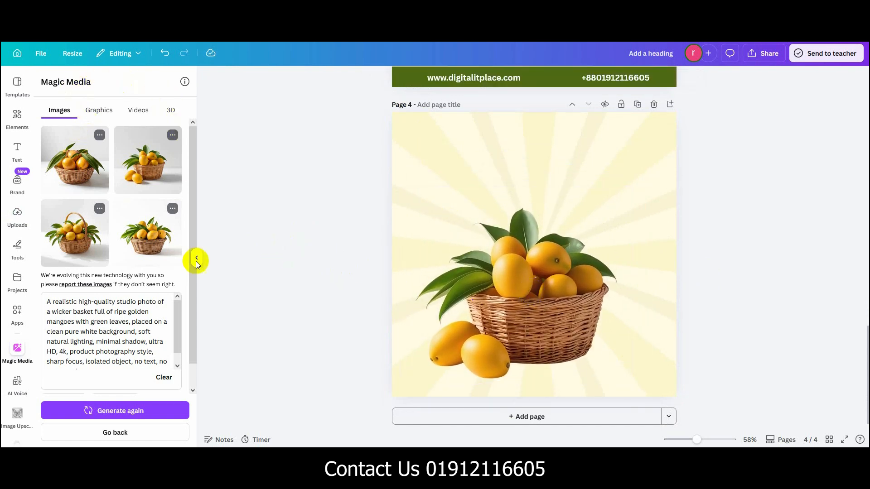
pyautogui.moveTo(567, 294); pyautogui.dragTo(572, 290)
pyautogui.click(258, 200)
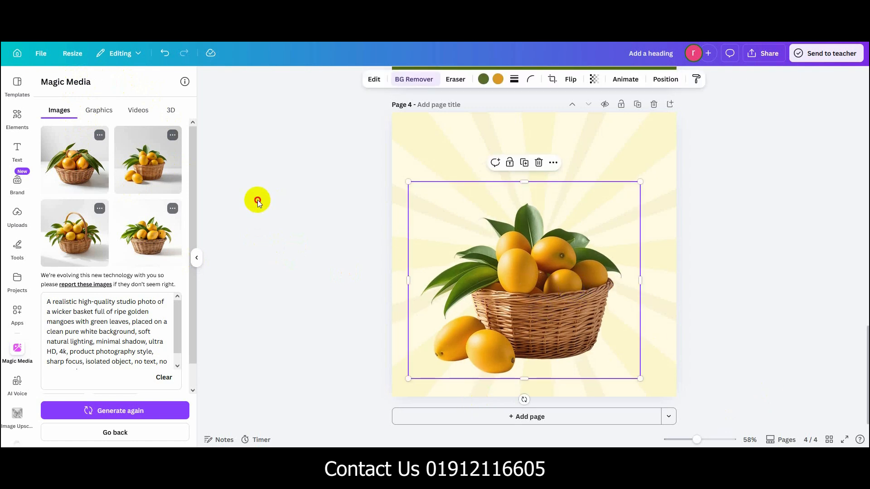
# Step: Search the elements library's graphics for "shadow"
pyautogui.click(17, 116)
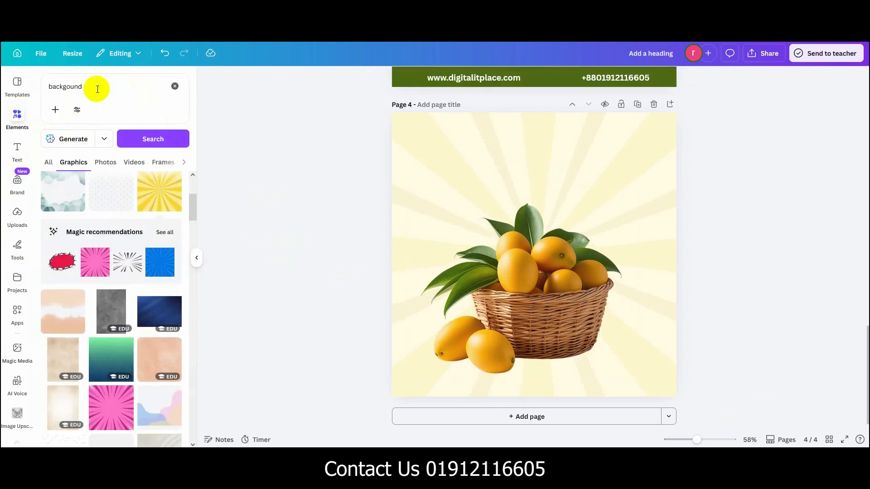
pyautogui.click(98, 87)
pyautogui.doubleClick(64, 87)
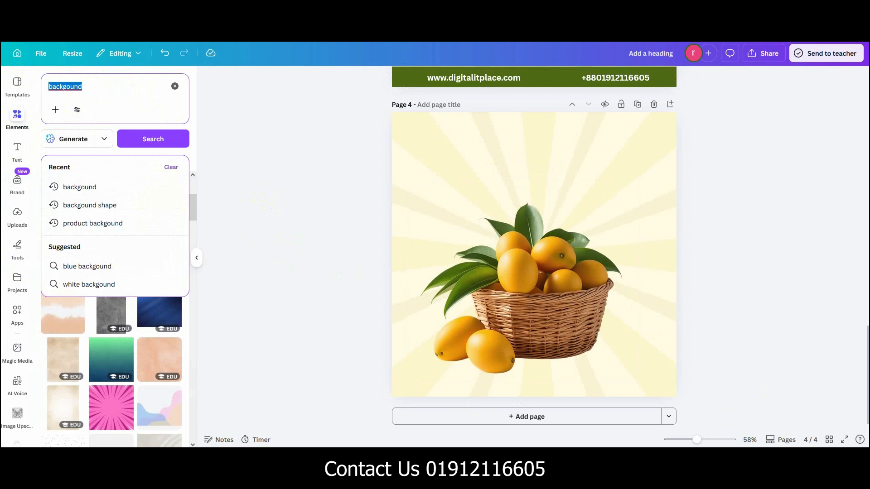
pyautogui.write('shadow')
pyautogui.press('Return')
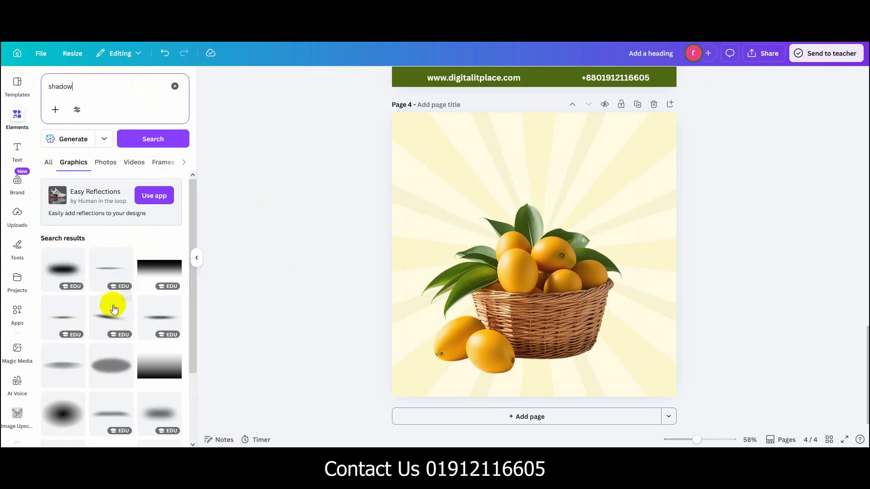
# Step: Add a wide, soft black oval shadow graphic, place it beneath the basket on page 4 and send it one layer backward
pyautogui.scroll(-3, 123, 326)
pyautogui.scroll(-5, 140, 340)
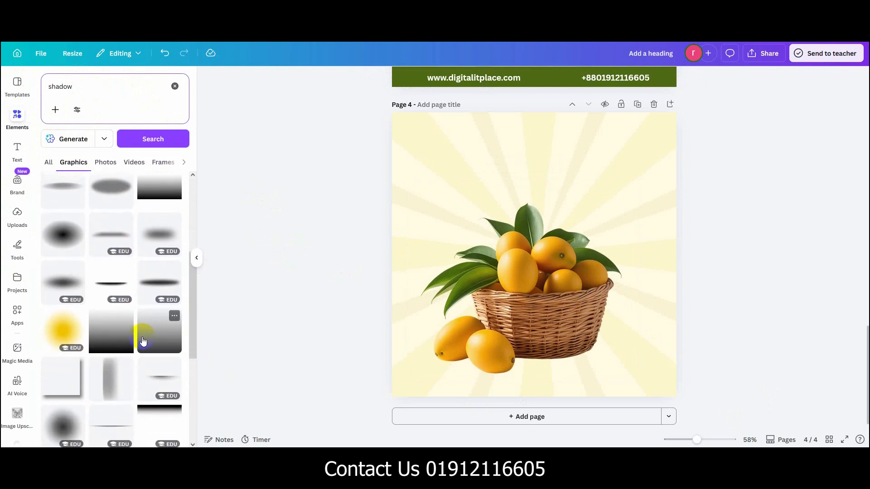
pyautogui.click(155, 256)
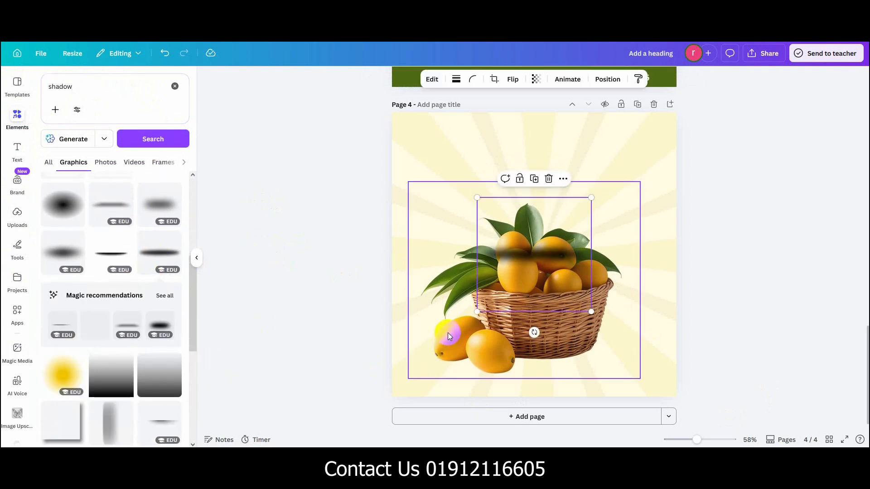
pyautogui.moveTo(550, 294); pyautogui.dragTo(550, 398)
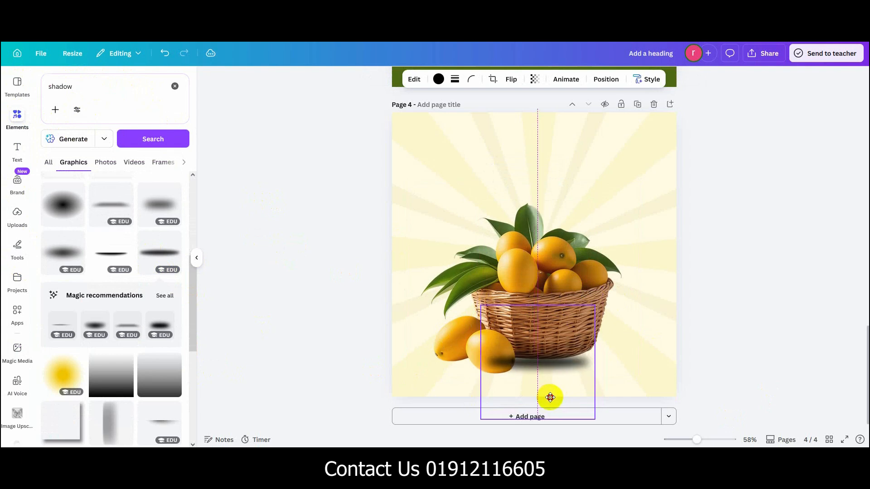
pyautogui.click(607, 79)
pyautogui.click(150, 125)
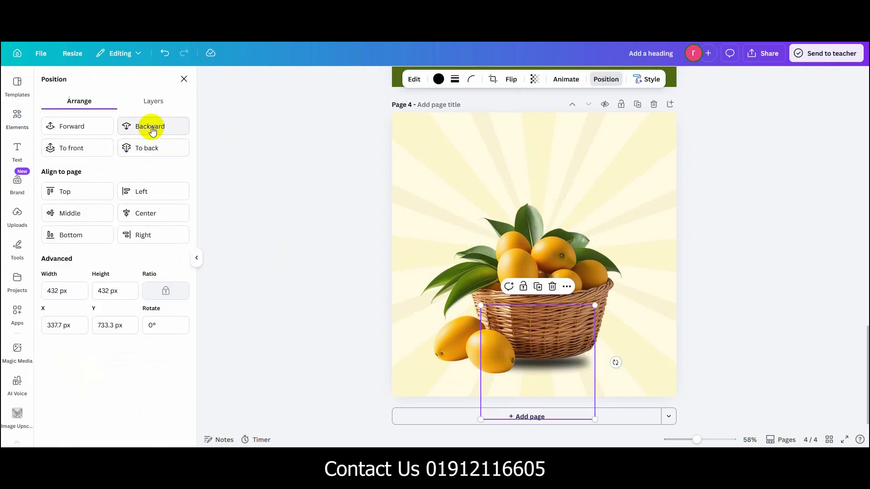
pyautogui.click(756, 334)
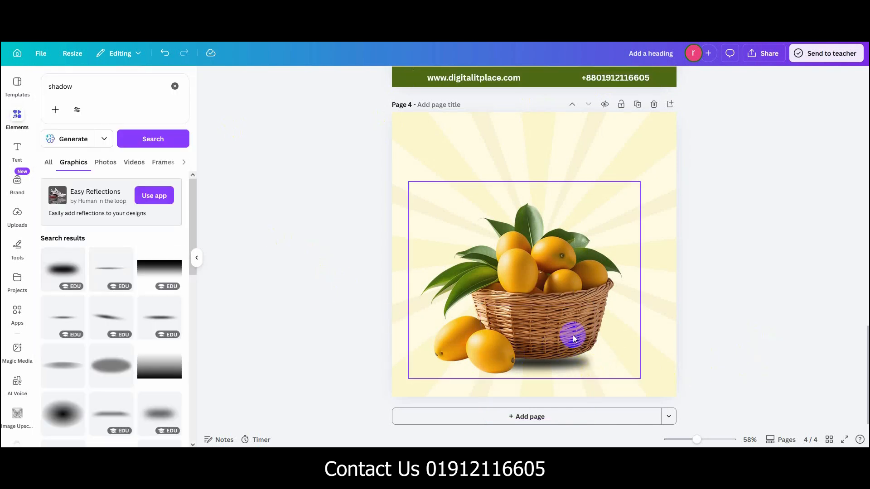
# Step: Shift the mango basket slightly down and sideways over its shadow on page 4
pyautogui.click(563, 321)
pyautogui.moveTo(563, 320)
pyautogui.mouseDown()
pyautogui.moveTo(560, 311)
pyautogui.moveTo(558, 319)
pyautogui.mouseUp()
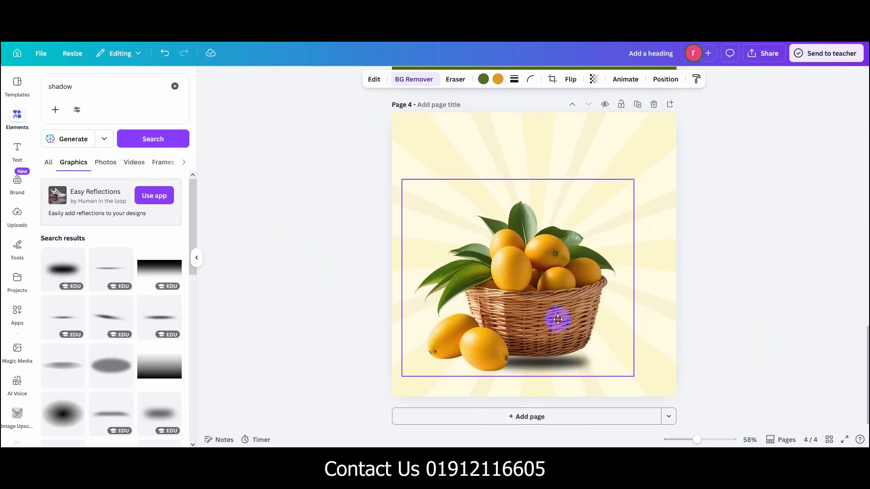
pyautogui.moveTo(557, 320); pyautogui.dragTo(557, 325)
pyautogui.click(274, 258)
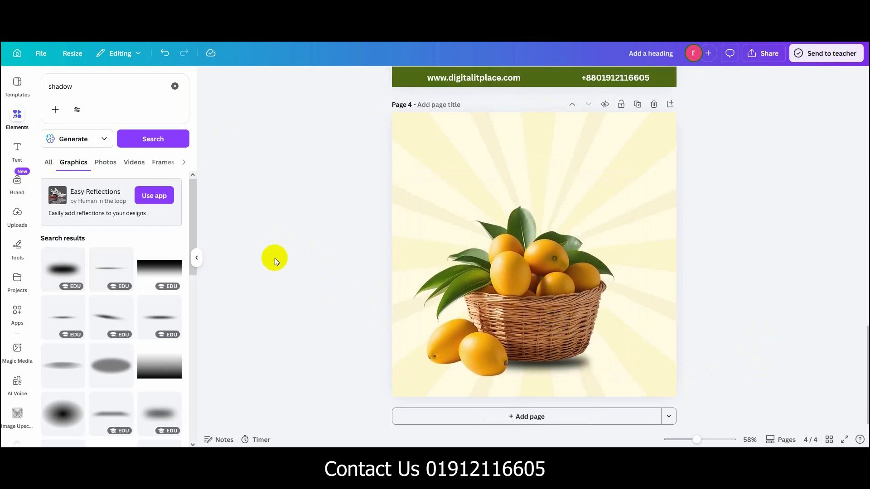
# Step: Search the elements library's graphics for "shape"
pyautogui.click(80, 82)
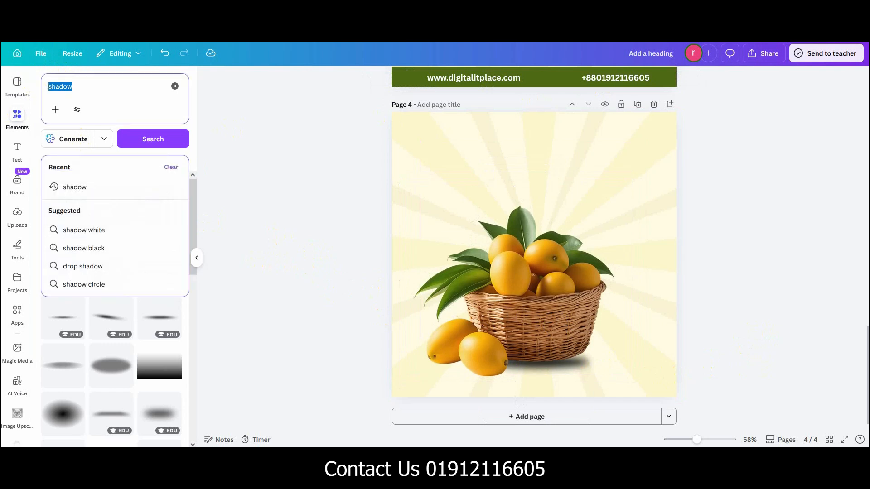
pyautogui.write('sha')
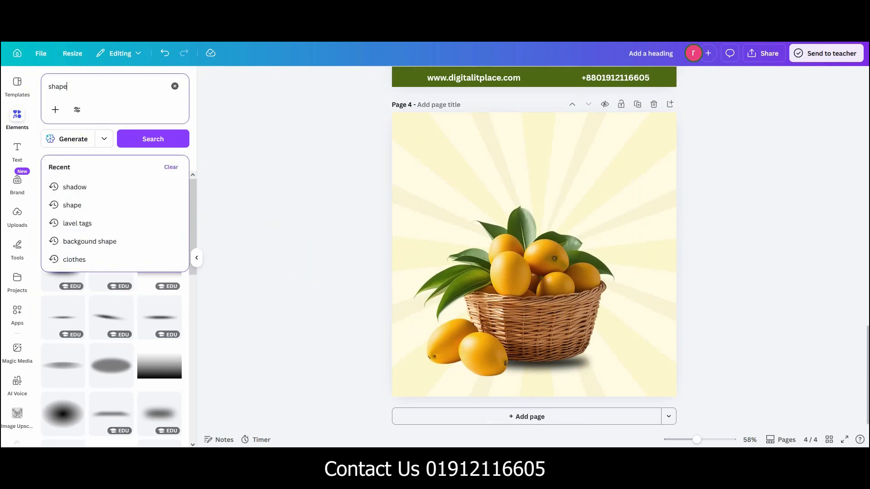
pyautogui.click(72, 186)
# Step: Reposition the mango basket near the page centre so its base rests on the shadow
pyautogui.moveTo(534, 320); pyautogui.dragTo(549, 319)
pyautogui.click(349, 311)
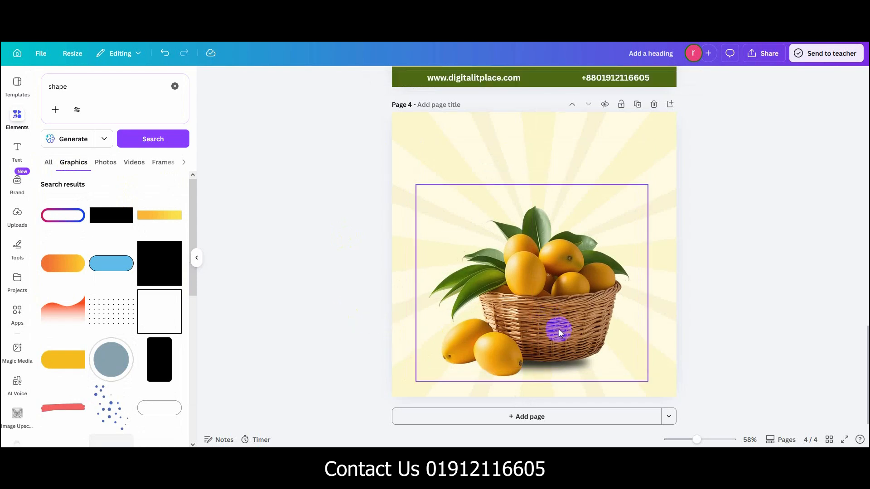
pyautogui.moveTo(555, 244); pyautogui.dragTo(550, 164)
pyautogui.moveTo(541, 365)
pyautogui.mouseDown()
pyautogui.moveTo(548, 363)
pyautogui.moveTo(538, 366)
pyautogui.mouseUp()
pyautogui.moveTo(567, 229); pyautogui.dragTo(559, 300)
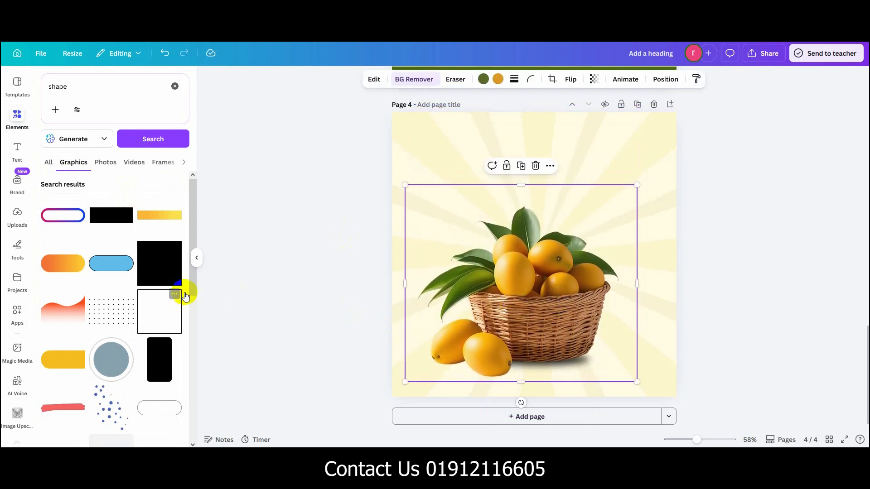
pyautogui.click(108, 217)
pyautogui.moveTo(495, 263); pyautogui.dragTo(491, 191)
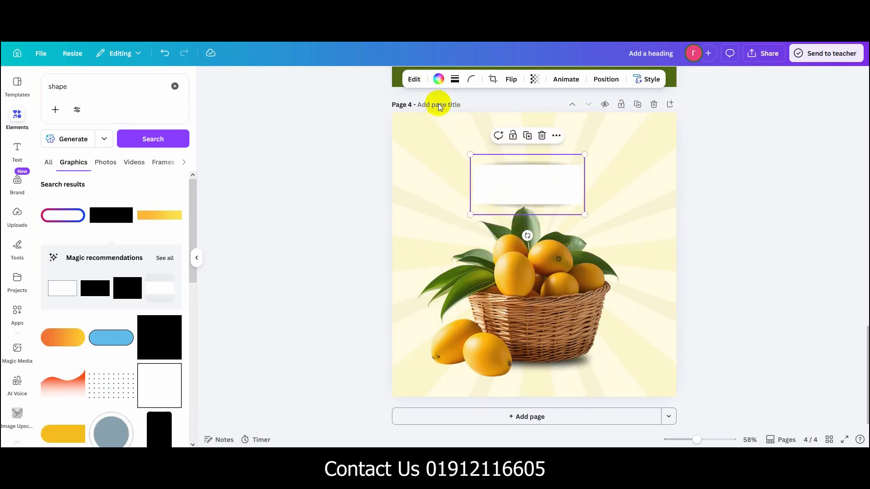
pyautogui.moveTo(523, 171); pyautogui.dragTo(506, 157)
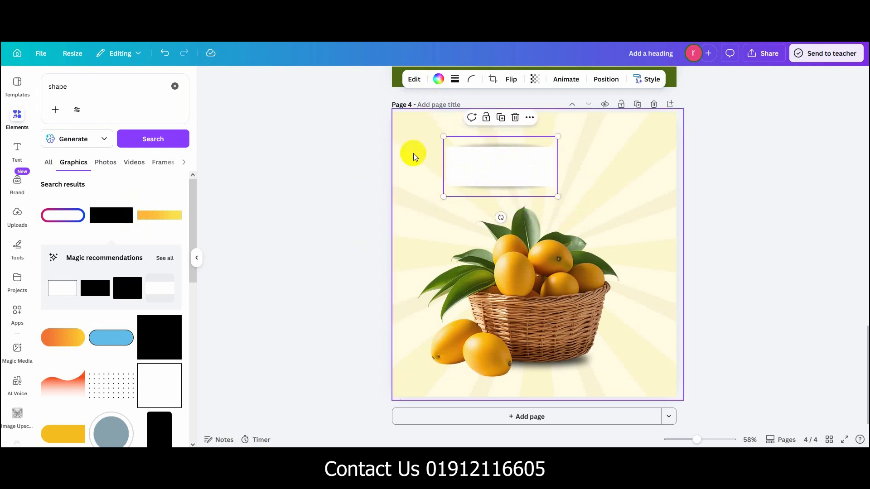
pyautogui.press('Delete')
# Step: Clear the graphics-only search and search all element categories for "shape"
pyautogui.click(176, 86)
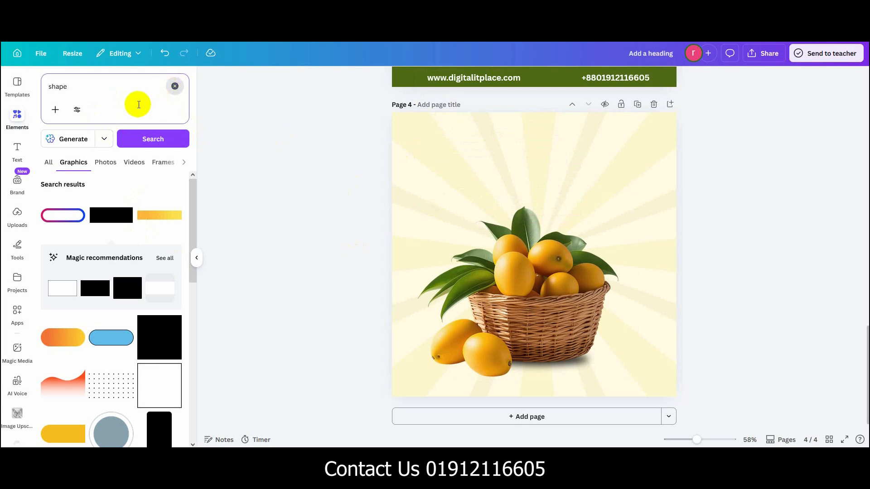
pyautogui.click(94, 89)
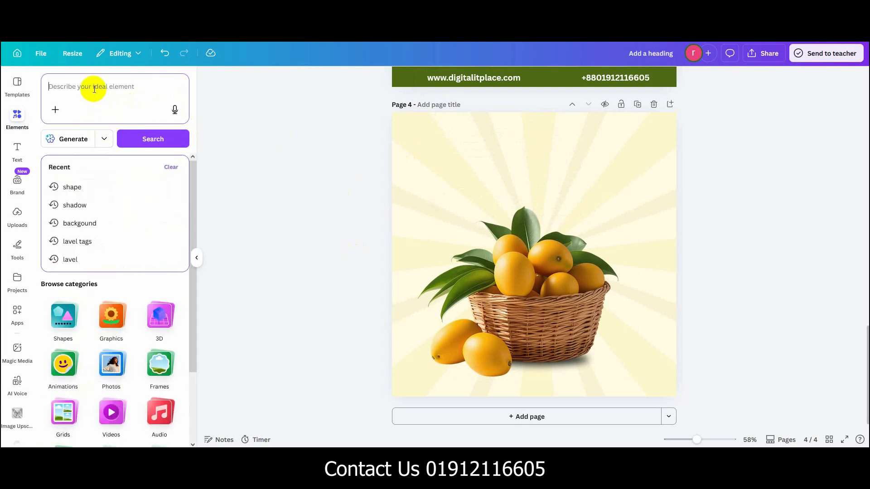
pyautogui.write('s')
pyautogui.press('Return')
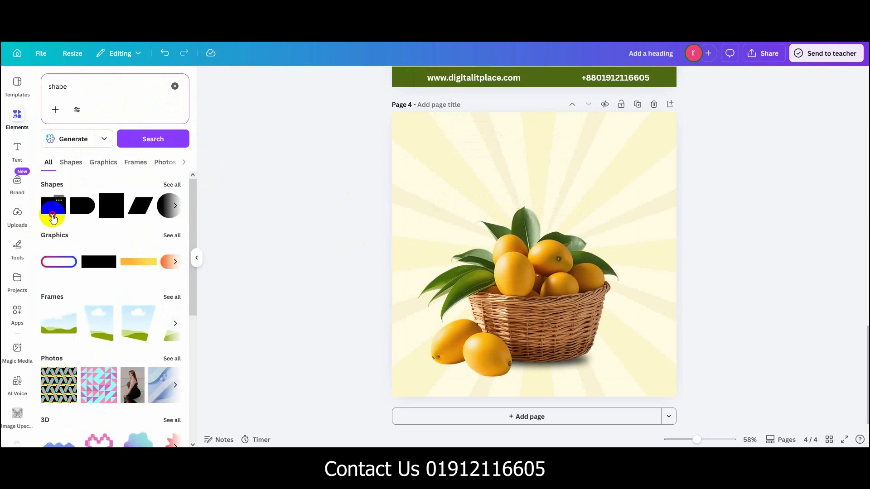
# Step: Add a rounded rectangle, stretch it to about 476 × 600 px and centre it horizontally in the upper part of page 4
pyautogui.click(52, 216)
pyautogui.moveTo(531, 250); pyautogui.dragTo(520, 180)
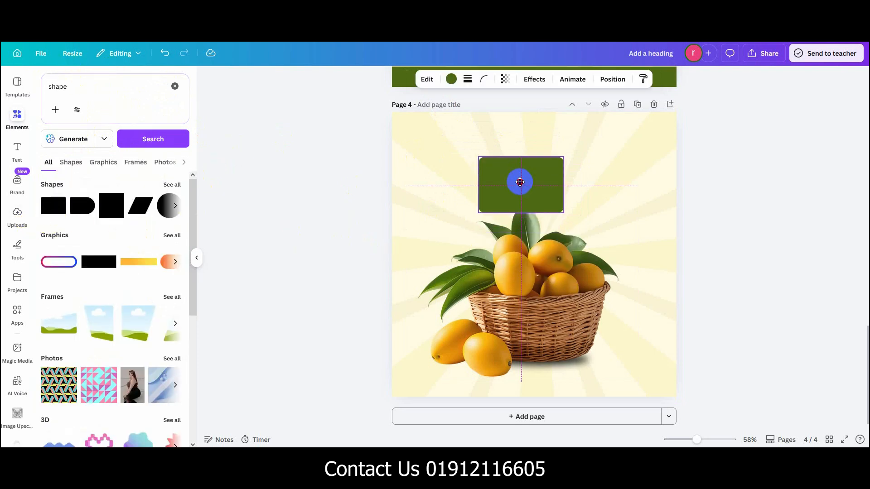
pyautogui.moveTo(521, 212); pyautogui.dragTo(522, 302)
pyautogui.moveTo(565, 227); pyautogui.dragTo(595, 227)
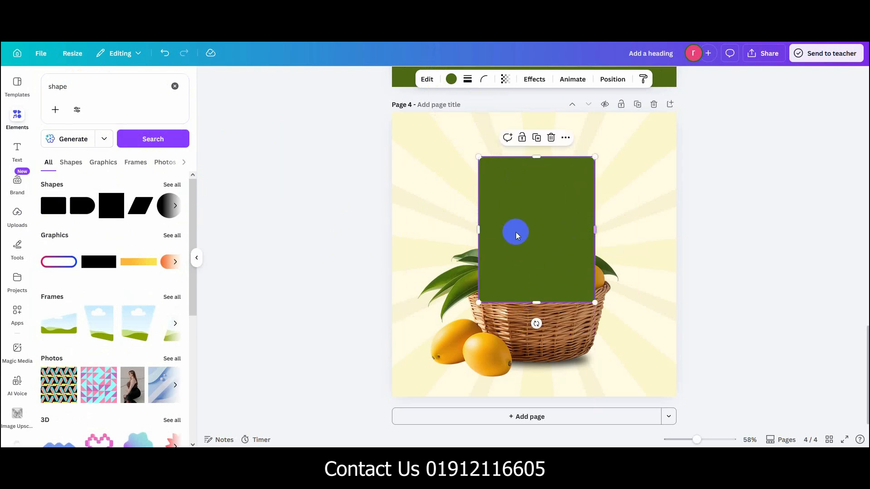
pyautogui.moveTo(478, 230); pyautogui.dragTo(469, 232)
pyautogui.moveTo(538, 247); pyautogui.dragTo(542, 216)
pyautogui.moveTo(534, 271); pyautogui.dragTo(535, 283)
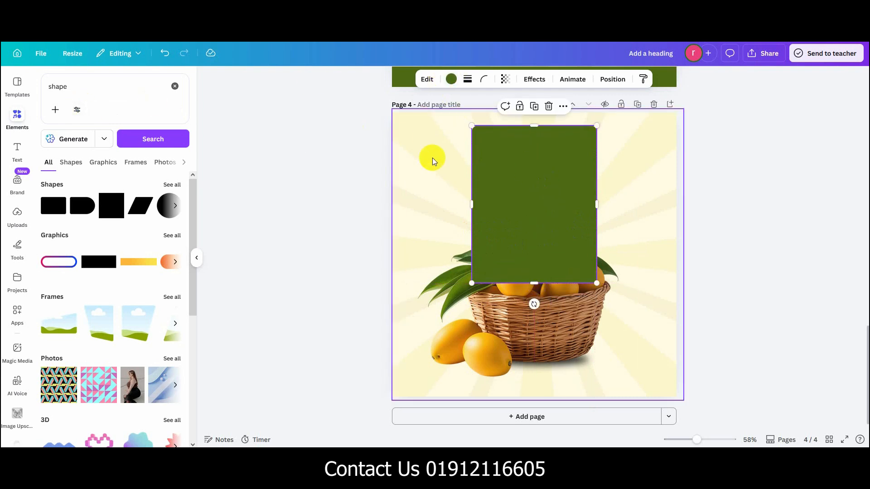
# Step: Fill the rounded rectangle with the golden orange from the photo colours and layer it behind the basket, just above the sunburst background
pyautogui.click(451, 80)
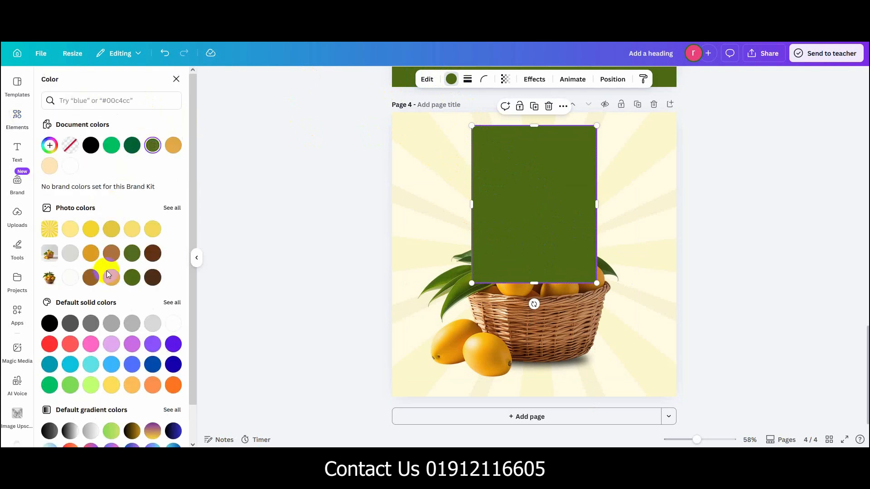
pyautogui.click(90, 254)
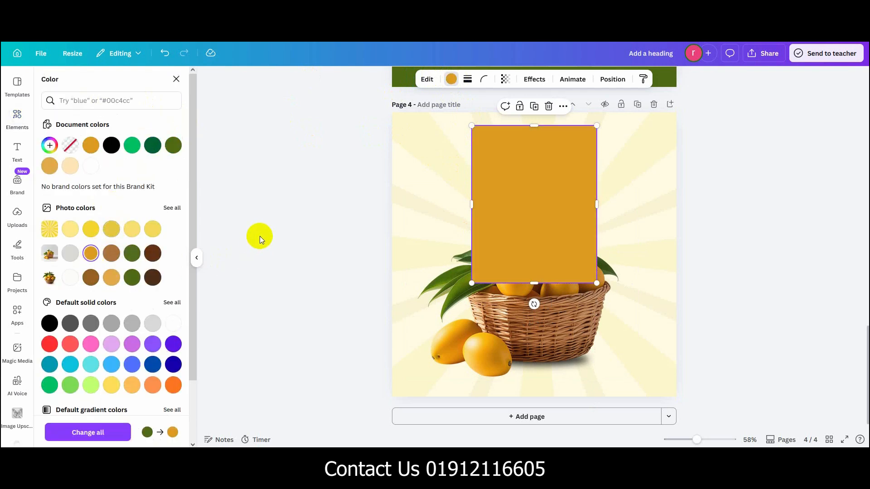
pyautogui.click(611, 80)
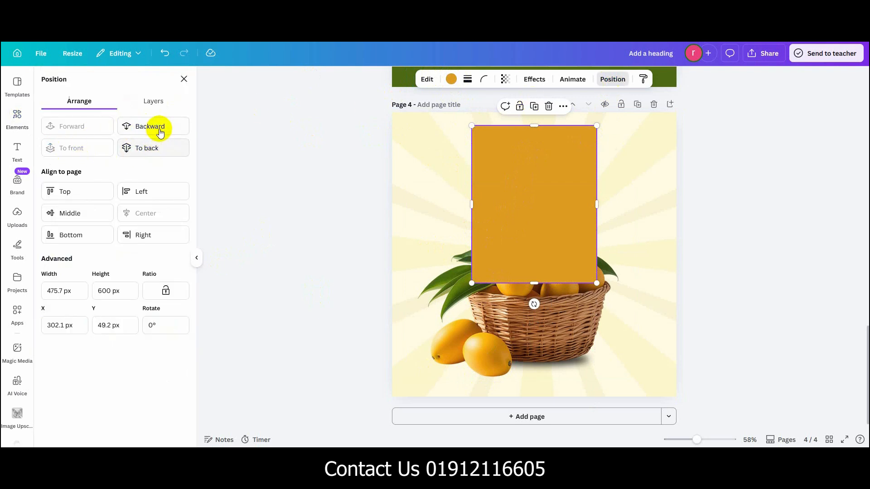
pyautogui.click(154, 148)
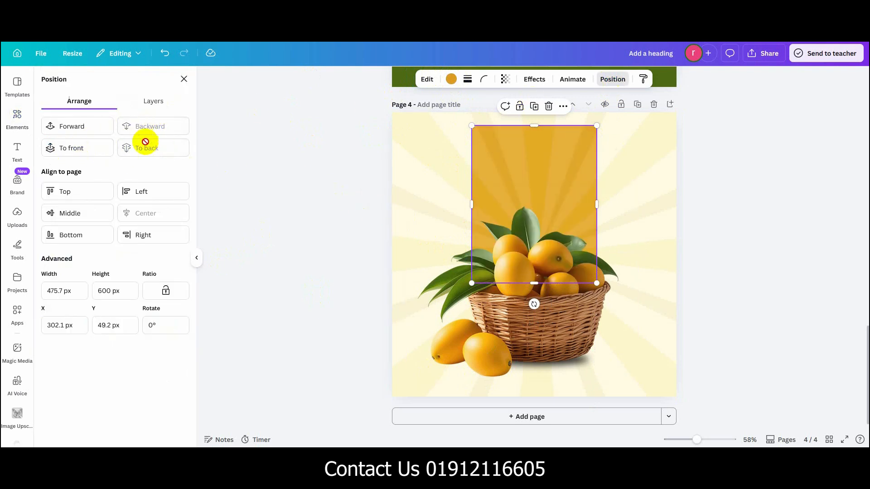
pyautogui.click(88, 125)
pyautogui.click(457, 208)
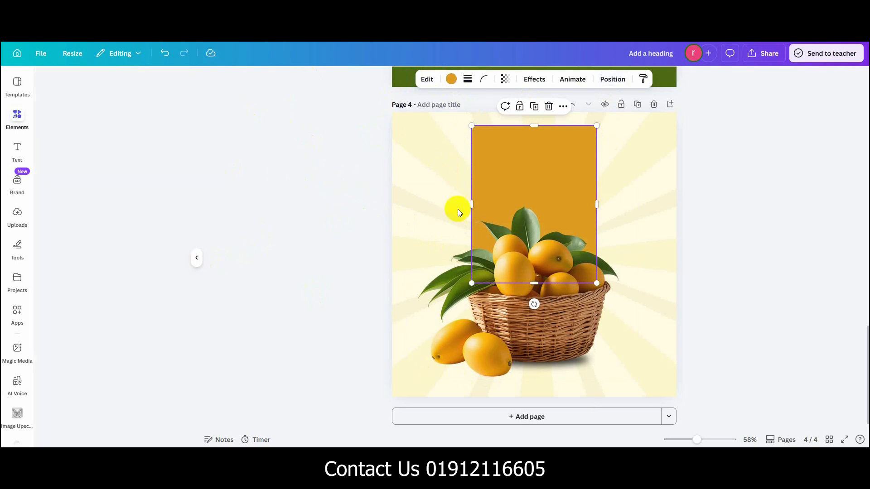
pyautogui.click(754, 236)
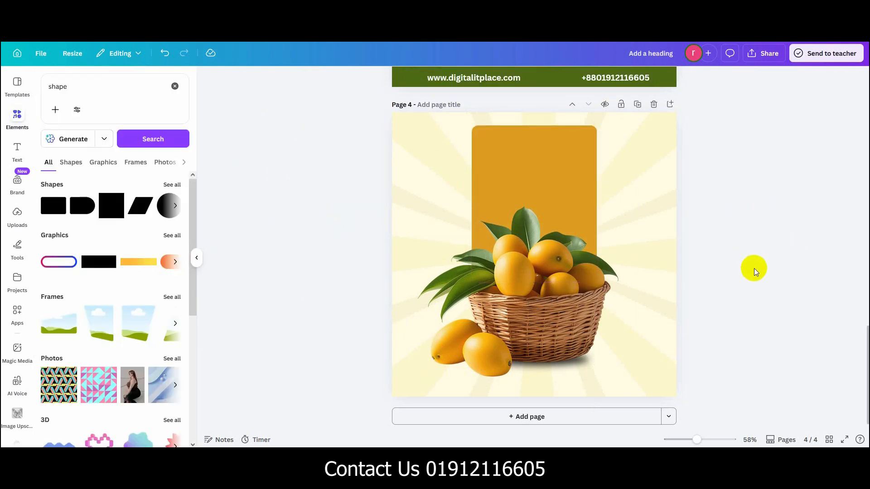
# Step: Copy the green headline "রাজশাহী বিখ্যাত আম" from page 3 to the upper part of page 4
pyautogui.scroll(3, 754, 269)
pyautogui.scroll(4, 754, 268)
pyautogui.click(497, 173)
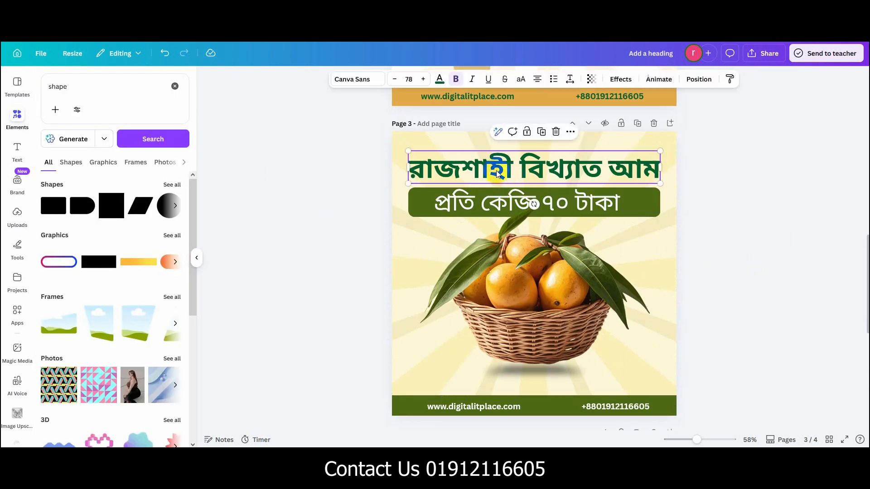
pyautogui.keyDown('alt'); pyautogui.moveTo(497, 172); pyautogui.dragTo(498, 319); pyautogui.keyUp('alt')
pyautogui.scroll(-3, 498, 319)
pyautogui.moveTo(410, 205); pyautogui.dragTo(426, 363)
pyautogui.scroll(-3, 716, 335)
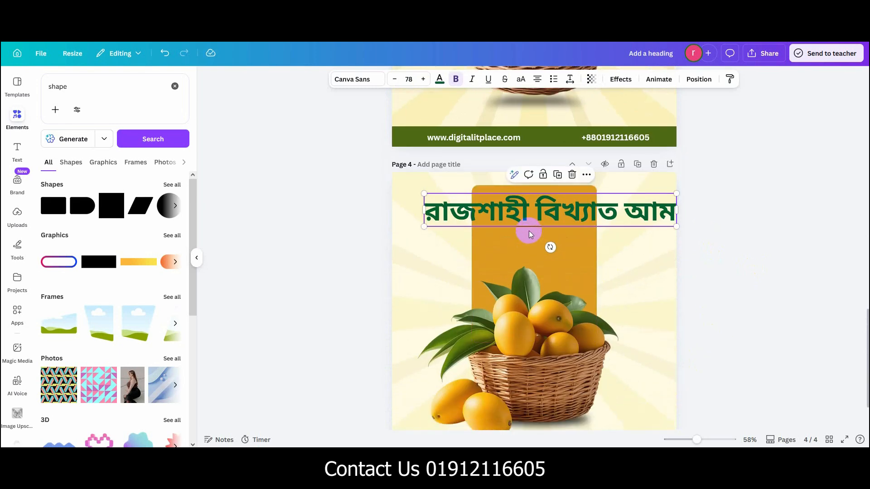
# Step: Duplicate the headline on page 4 to make three copies stacked over the orange rectangle
pyautogui.moveTo(507, 215); pyautogui.dragTo(490, 276)
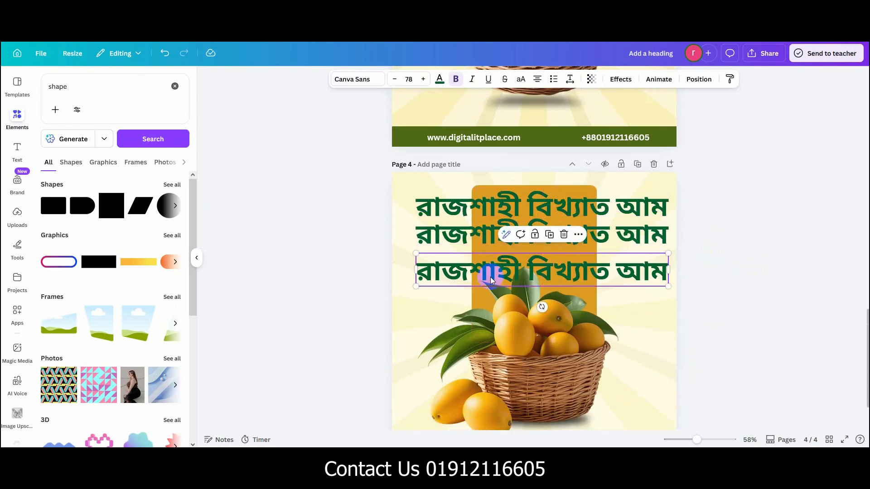
pyautogui.doubleClick(491, 277)
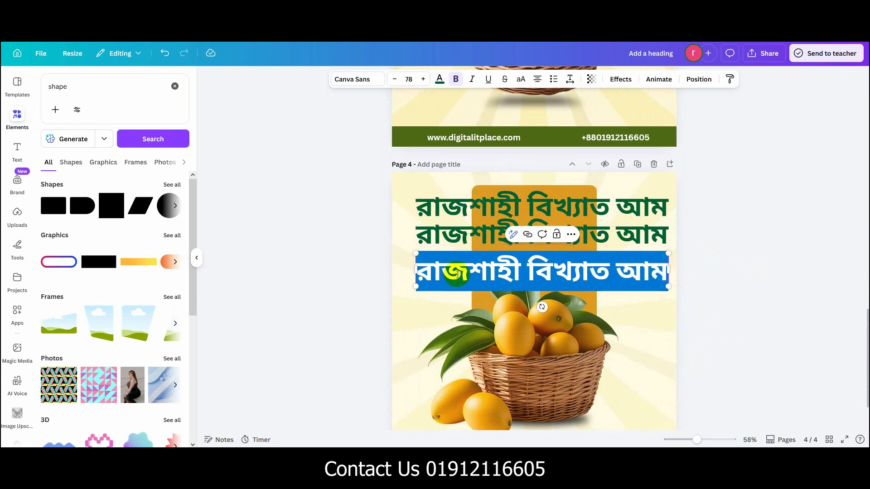
pyautogui.click(358, 266)
pyautogui.click(515, 283)
# Step: Delete "বিখ্যাত" and "আম" from the uppermost headline copy, keeping only "রাজশাহী"
pyautogui.click(491, 201)
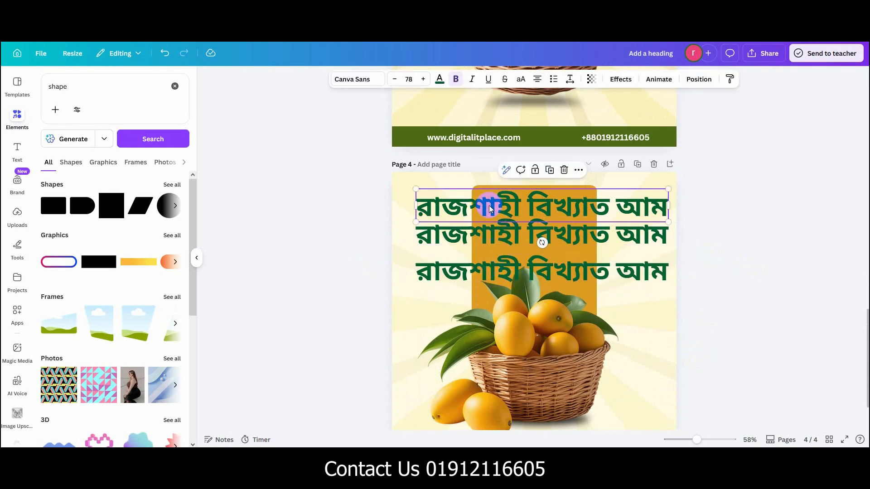
pyautogui.doubleClick(576, 210)
pyautogui.press('BackSpace')
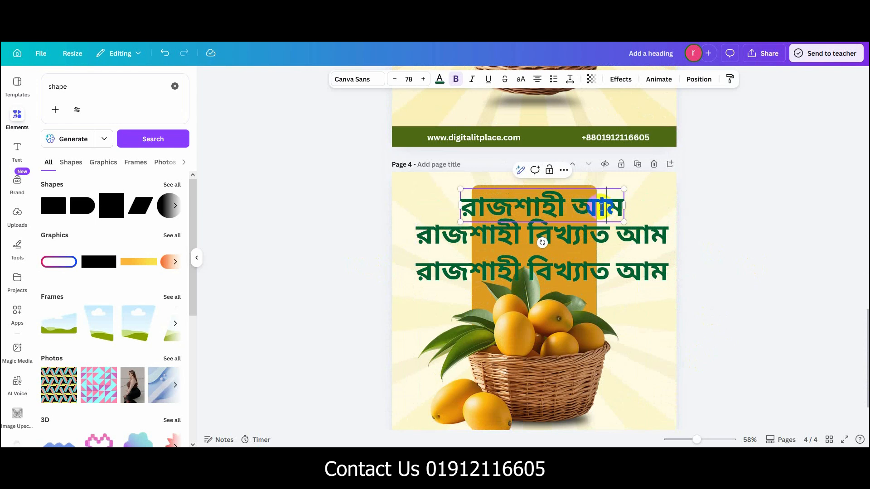
pyautogui.doubleClick(603, 212)
pyautogui.press('BackSpace')
# Step: Delete "রাজশাহী" and "আম" from the middle headline copy, keeping only "বিখ্যাত"
pyautogui.click(530, 225)
pyautogui.doubleClick(502, 236)
pyautogui.press('BackSpace')
pyautogui.doubleClick(587, 233)
pyautogui.press('BackSpace')
# Step: Delete "রাজশাহী" and "বিখ্যাত" from the lowest headline copy, keeping only "আম"
pyautogui.click(547, 277)
pyautogui.tripleClick(471, 269)
pyautogui.doubleClick(471, 269)
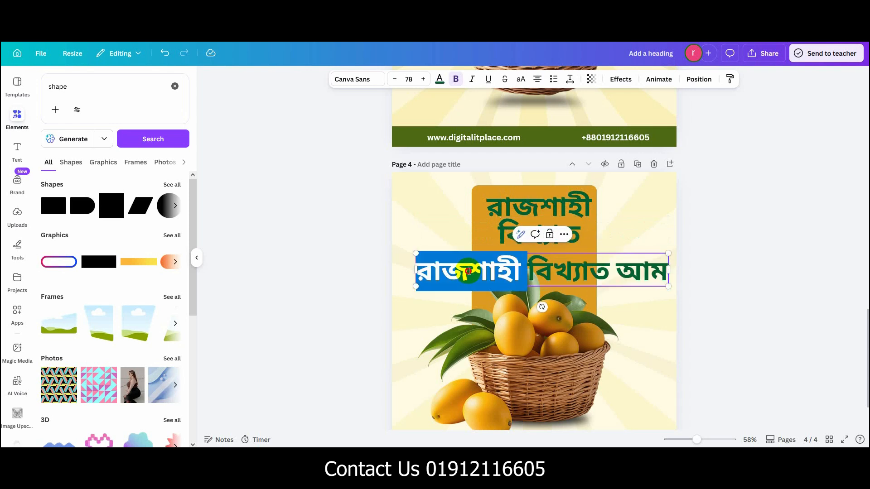
pyautogui.press('BackSpace')
pyautogui.doubleClick(513, 270)
pyautogui.press('BackSpace')
pyautogui.click(379, 262)
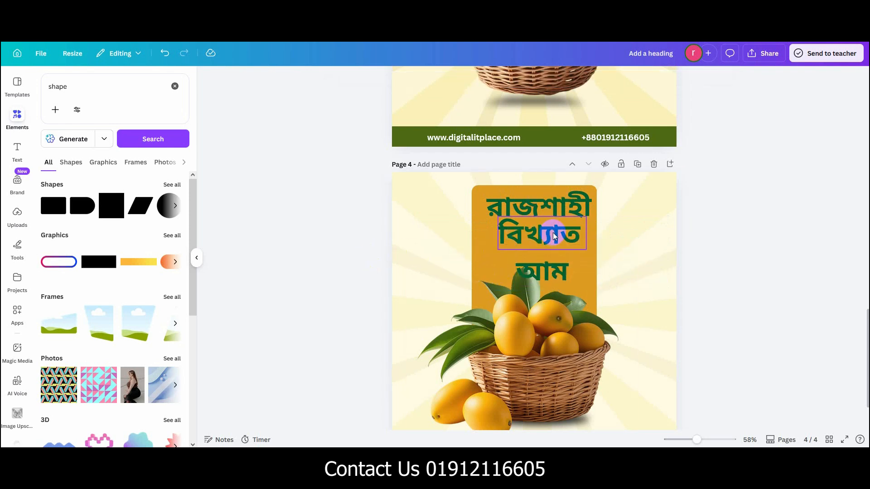
# Step: Move the word "বিখ্যাত" slightly down and shrink "রাজশাহী" to font size 39 in the upper part of the orange rectangle
pyautogui.click(553, 230)
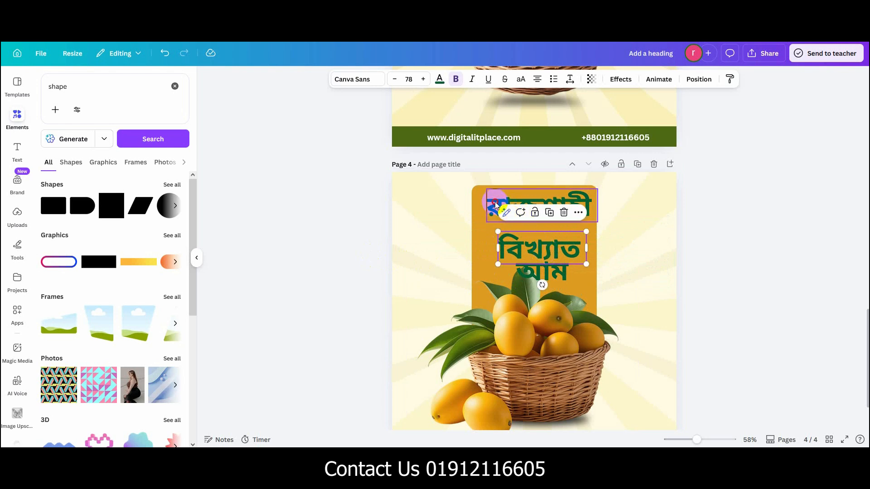
pyautogui.click(596, 222)
pyautogui.moveTo(598, 220); pyautogui.dragTo(539, 205)
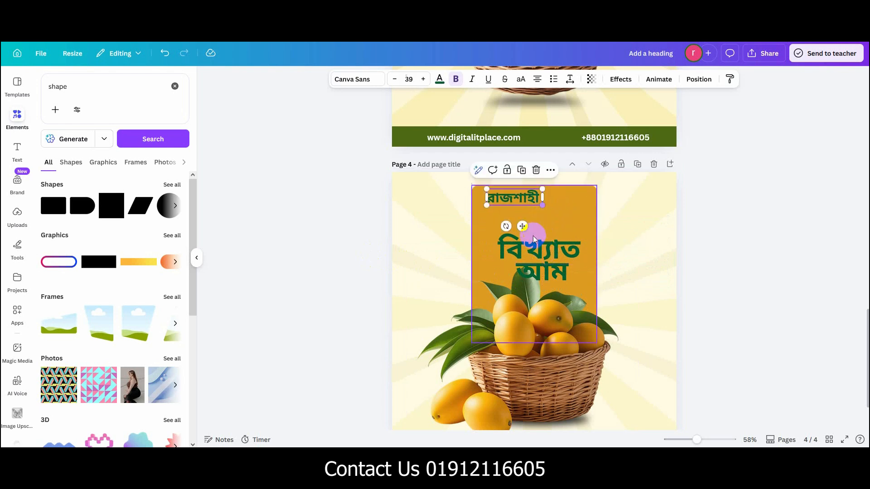
# Step: Stack the headline words closely in the orange rectangle's upper part, with "রাজশাহী" above "বিখ্যাত" and "আম" directly beneath
pyautogui.moveTo(523, 250); pyautogui.dragTo(519, 219)
pyautogui.click(620, 200)
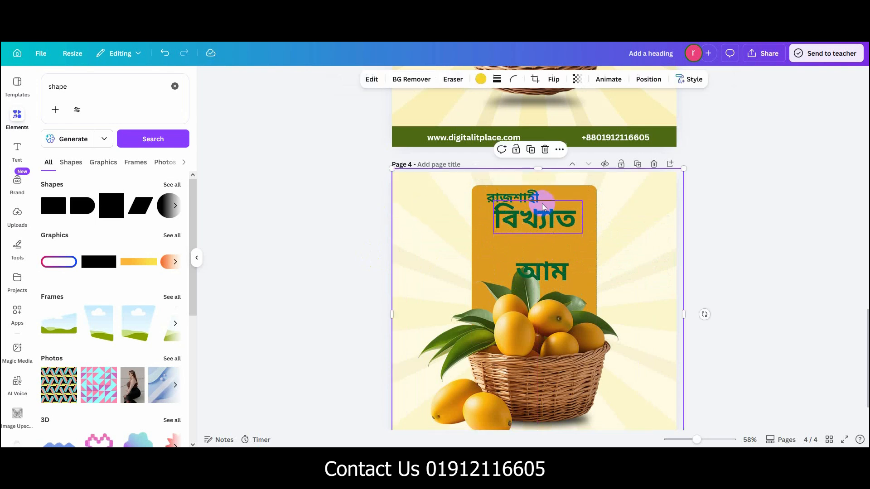
pyautogui.click(384, 207)
pyautogui.moveTo(536, 200); pyautogui.dragTo(551, 199)
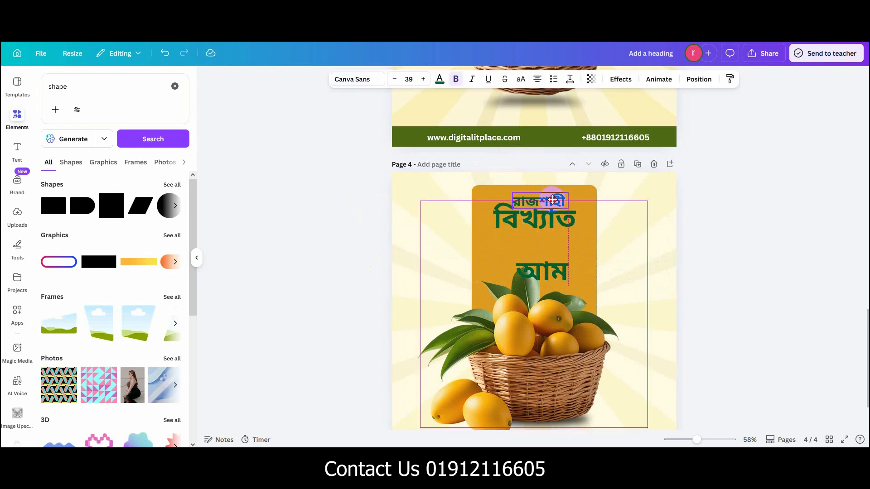
pyautogui.moveTo(555, 199); pyautogui.dragTo(555, 201)
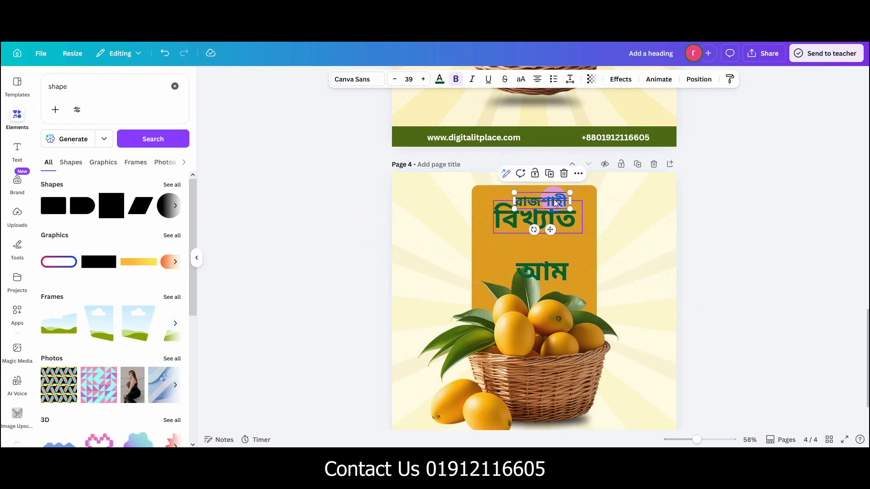
pyautogui.moveTo(557, 255); pyautogui.dragTo(555, 235)
# Step: Change the text color of the headline words "আম", "বিখ্যাত" and "রাজশাহী" to white
pyautogui.click(440, 78)
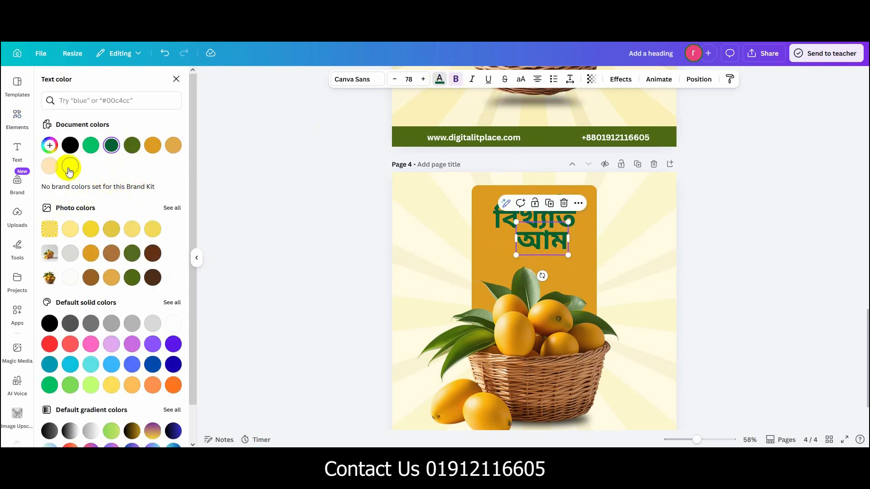
pyautogui.click(71, 166)
pyautogui.click(497, 234)
pyautogui.click(71, 166)
pyautogui.click(301, 205)
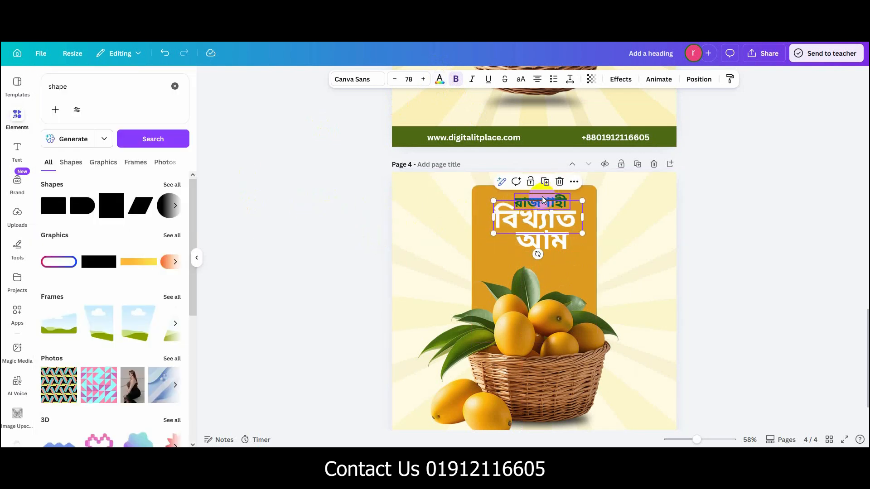
pyautogui.click(545, 200)
pyautogui.click(440, 79)
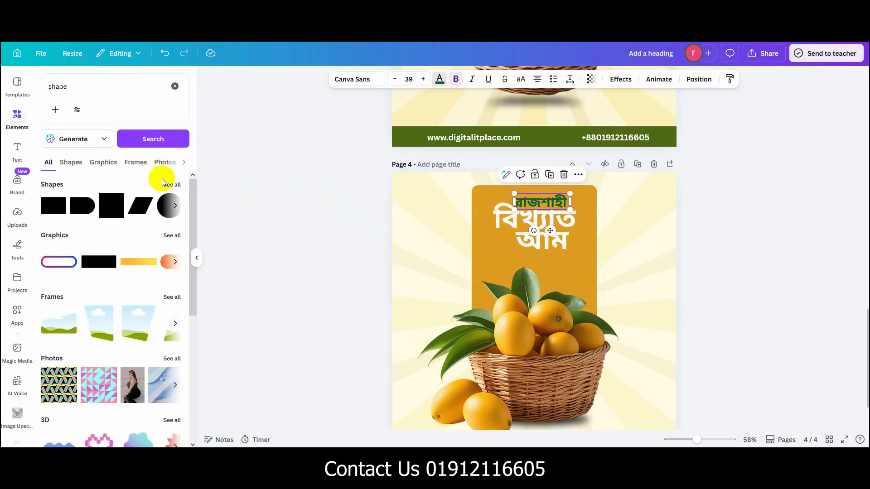
pyautogui.click(70, 165)
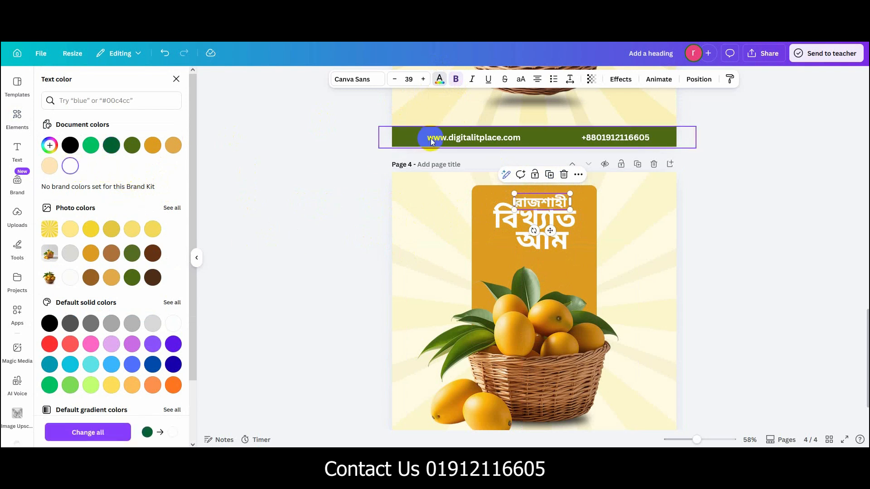
# Step: Move page 3's green footer bar, together with its website and phone texts, to the bottom edge of page 4
pyautogui.click(455, 137)
pyautogui.keyDown('shift'); pyautogui.click(600, 140); pyautogui.keyUp('shift')
pyautogui.keyDown('shift'); pyautogui.click(393, 145); pyautogui.keyUp('shift')
pyautogui.moveTo(401, 140); pyautogui.dragTo(409, 377)
pyautogui.scroll(-2, 414, 344)
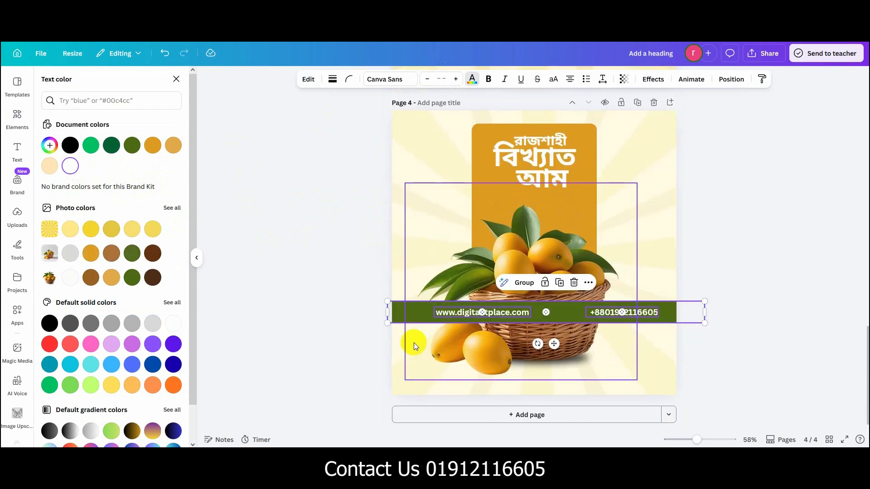
pyautogui.moveTo(396, 313); pyautogui.dragTo(394, 388)
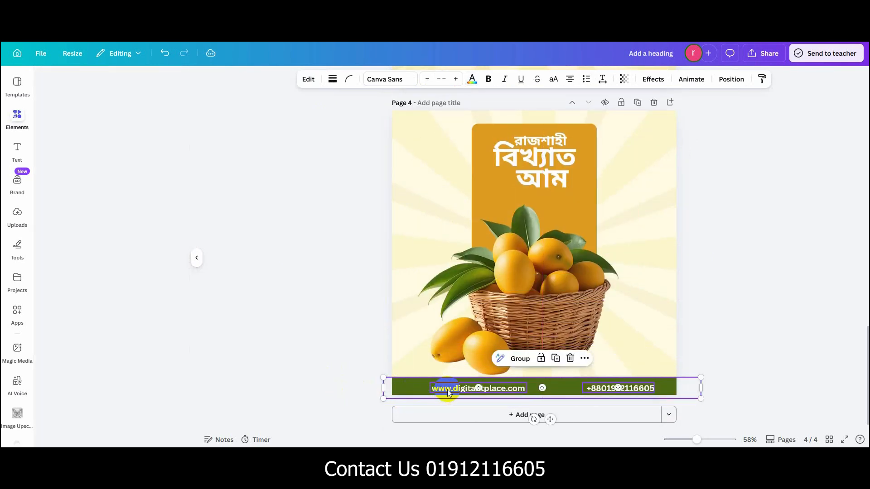
# Step: Move the website and phone texts off the footer bar, placing them temporarily over the mango basket
pyautogui.click(448, 388)
pyautogui.moveTo(452, 398); pyautogui.dragTo(468, 334)
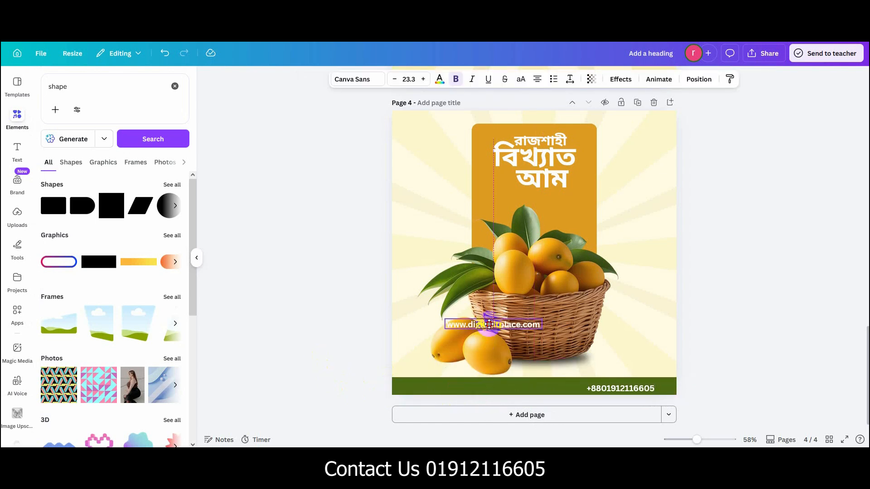
pyautogui.moveTo(619, 394); pyautogui.dragTo(590, 325)
# Step: Shift page 4's green footer bar slightly down so less of it shows, and recolor it light orange
pyautogui.click(550, 388)
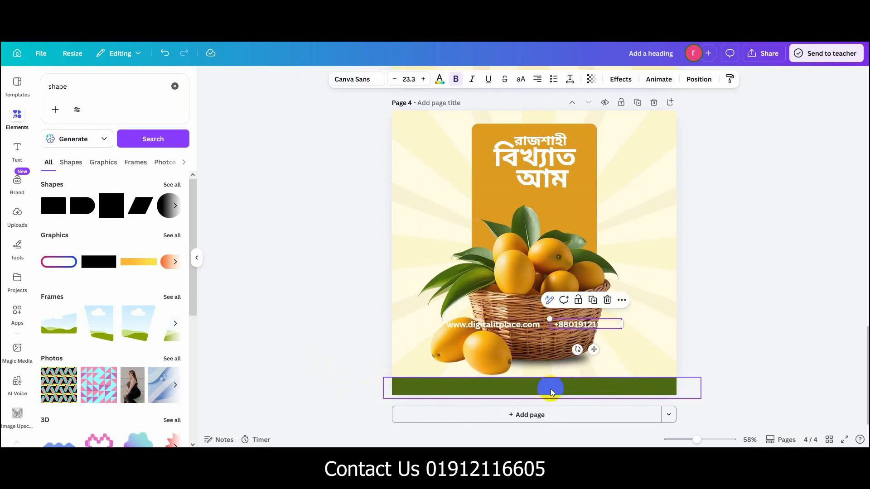
pyautogui.moveTo(480, 388); pyautogui.dragTo(478, 395)
pyautogui.press('Up')
pyautogui.press('Up')
pyautogui.press('Up')
pyautogui.press('Up')
pyautogui.press('Up')
pyautogui.press('Up')
pyautogui.press('Up')
pyautogui.press('Up')
pyautogui.press('Up')
pyautogui.press('Up')
pyautogui.click(451, 79)
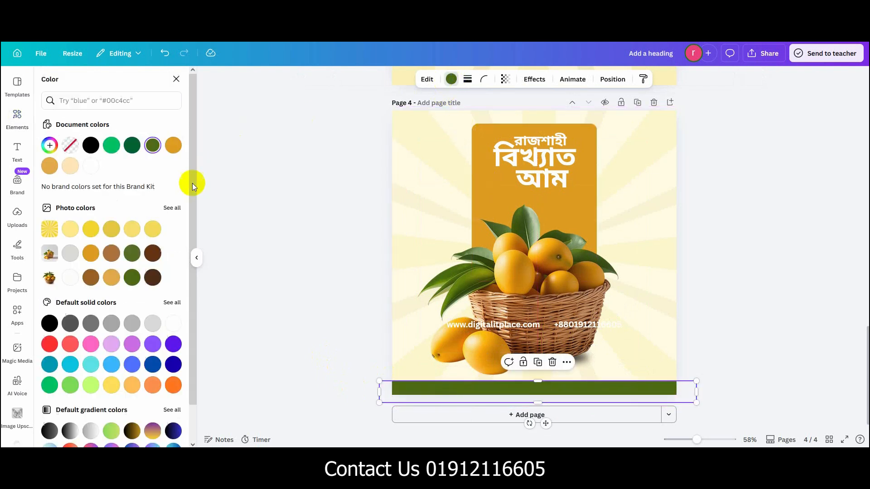
pyautogui.click(49, 166)
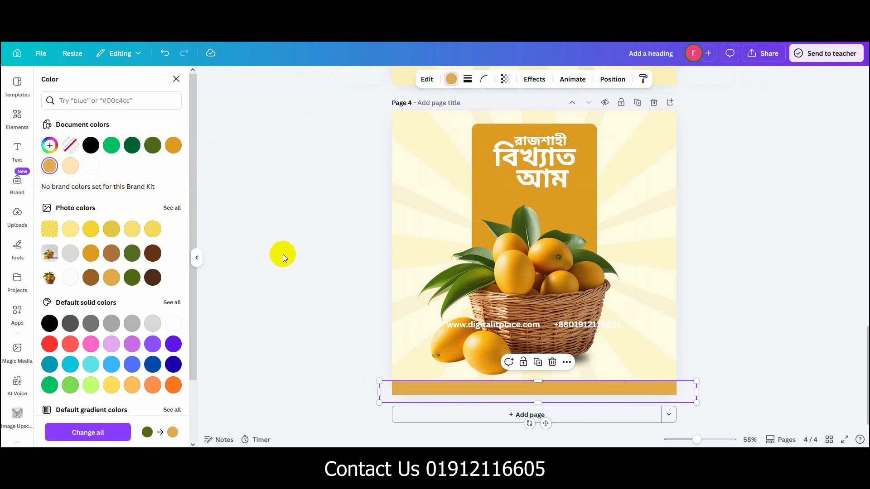
pyautogui.press('Escape')
# Step: Place the website text on the left part of the footer bar and color it dark green
pyautogui.moveTo(475, 325); pyautogui.dragTo(441, 388)
pyautogui.click(439, 79)
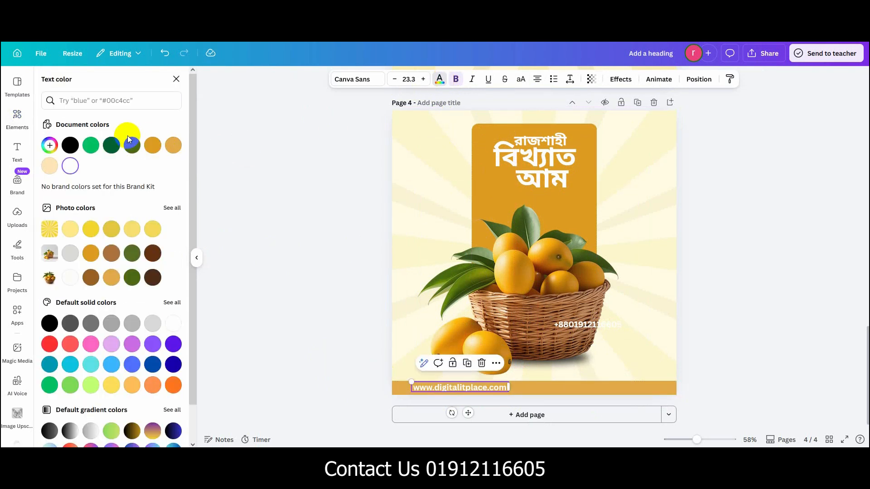
pyautogui.click(112, 146)
# Step: Place the phone number text on the right part of the footer bar and color it dark green like the website text
pyautogui.moveTo(563, 326); pyautogui.dragTo(591, 389)
pyautogui.doubleClick(591, 390)
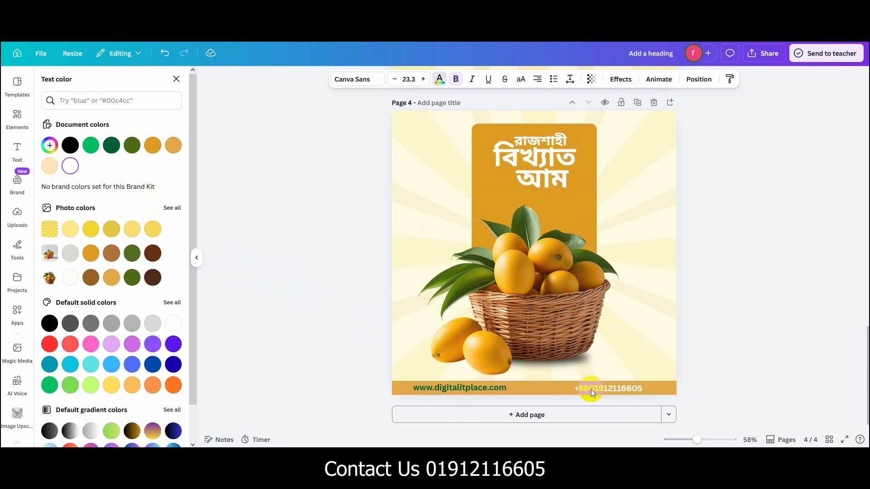
pyautogui.click(483, 384)
pyautogui.click(484, 386)
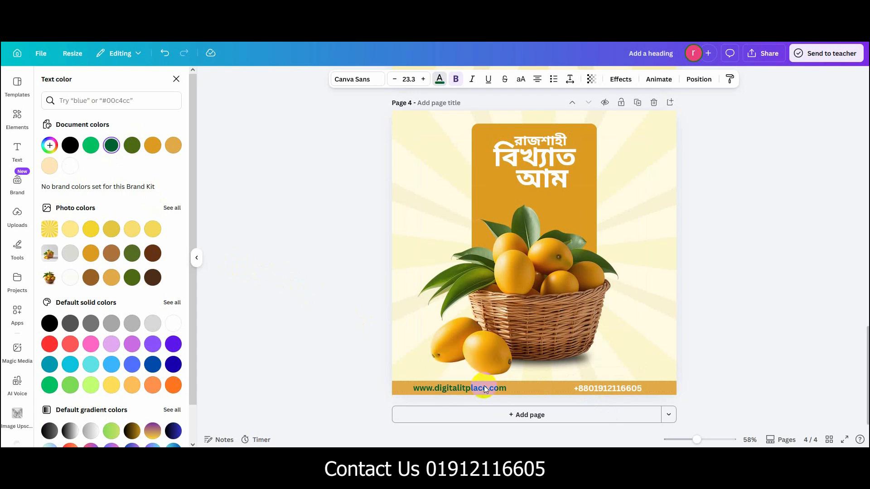
pyautogui.click(607, 390)
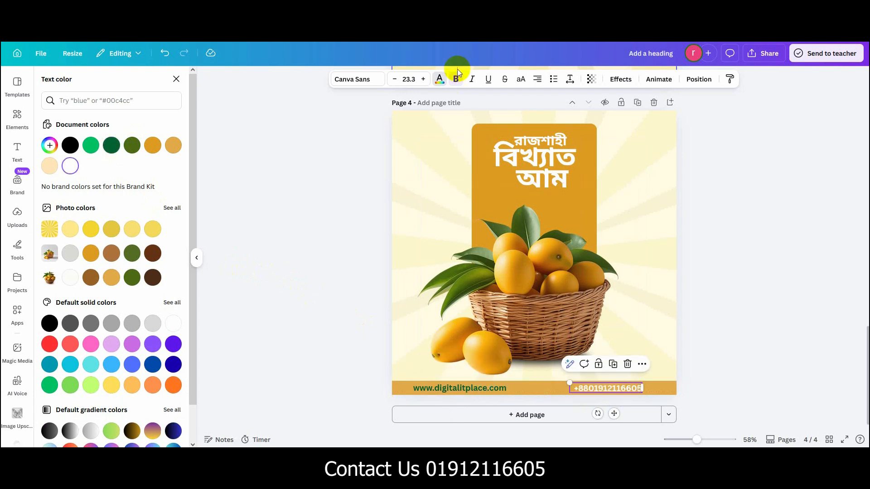
pyautogui.click(438, 79)
pyautogui.click(438, 80)
pyautogui.click(109, 152)
pyautogui.click(762, 296)
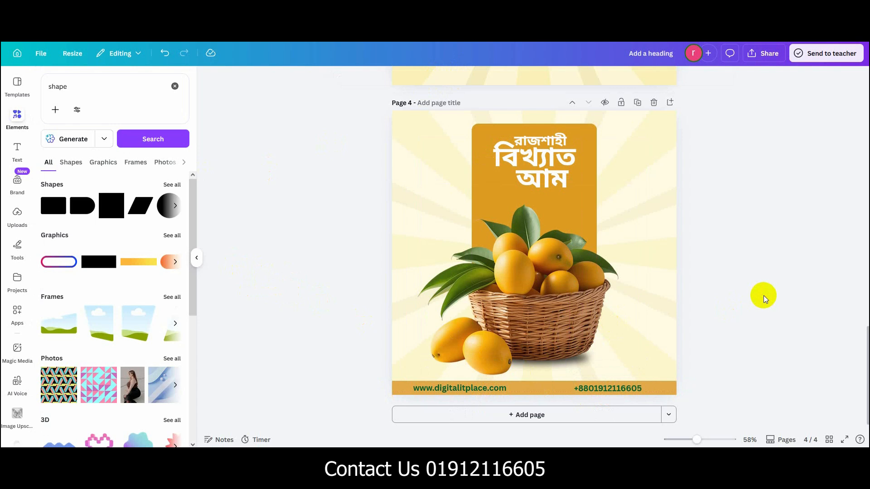
# Step: Select the headline word "আম" on the orange rectangle
pyautogui.click(532, 179)
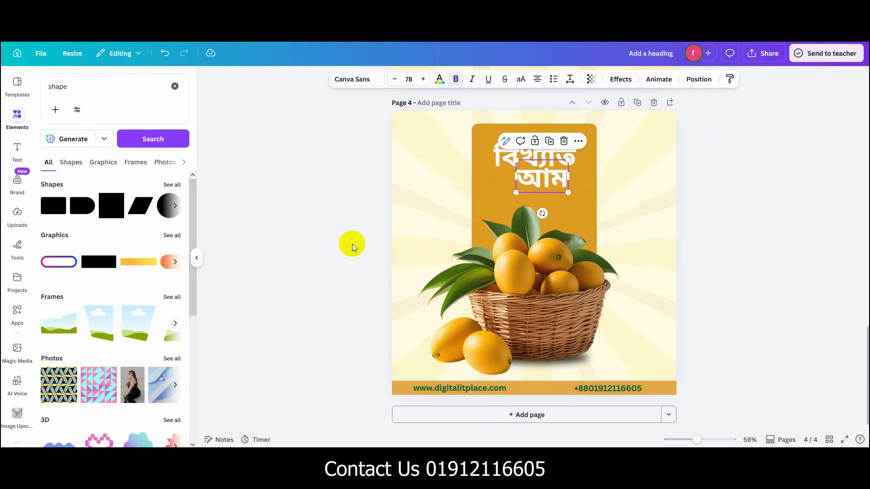